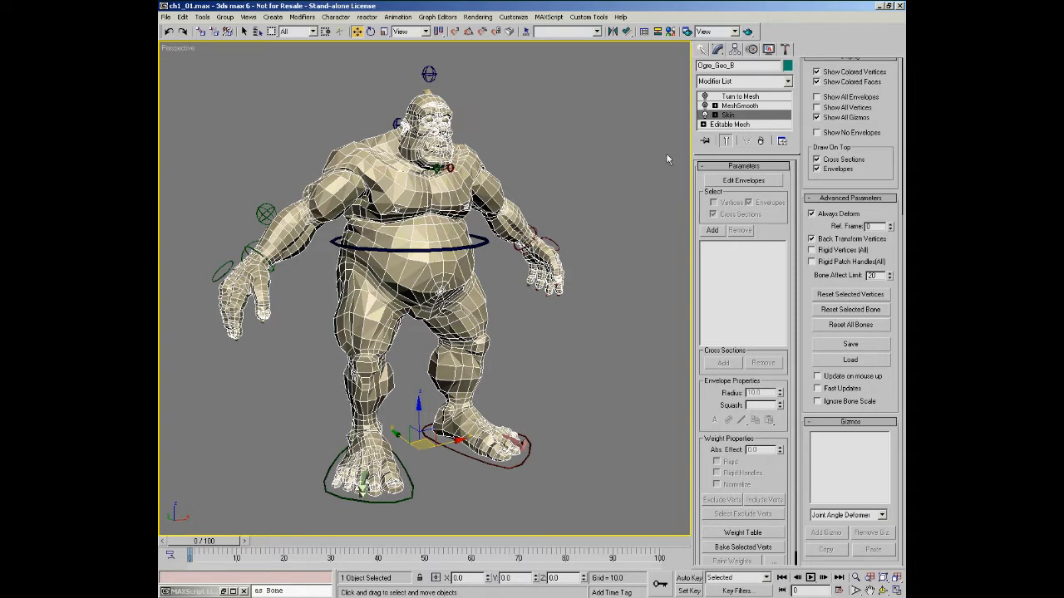
Enter envelope editing for the Skin modifier and browse the available bones as a subtree without adding any.
{"action": "left_click", "coordinate": [720, 182]}
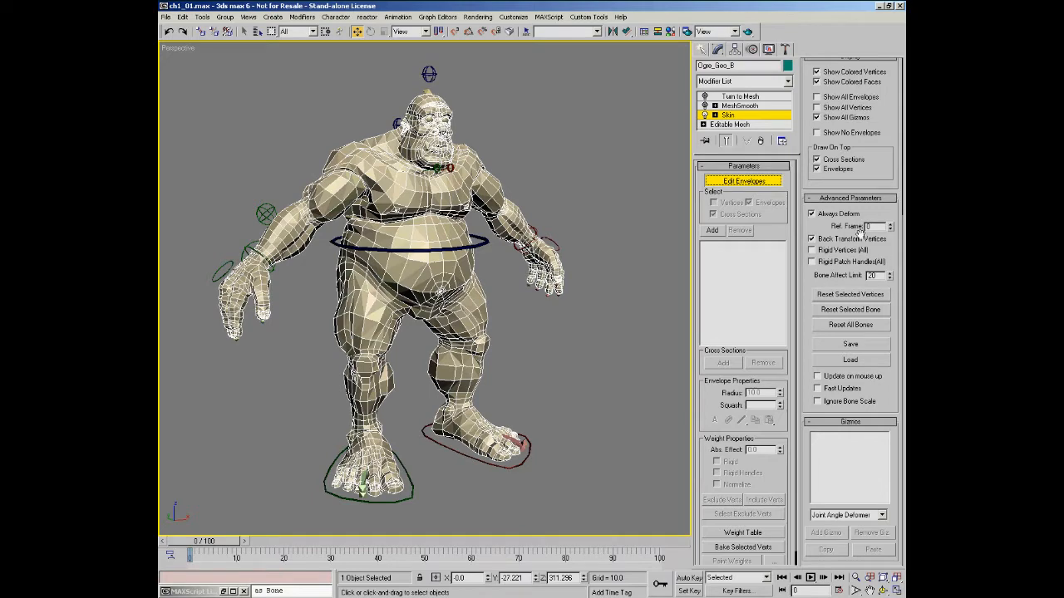
{"action": "left_click", "coordinate": [712, 231]}
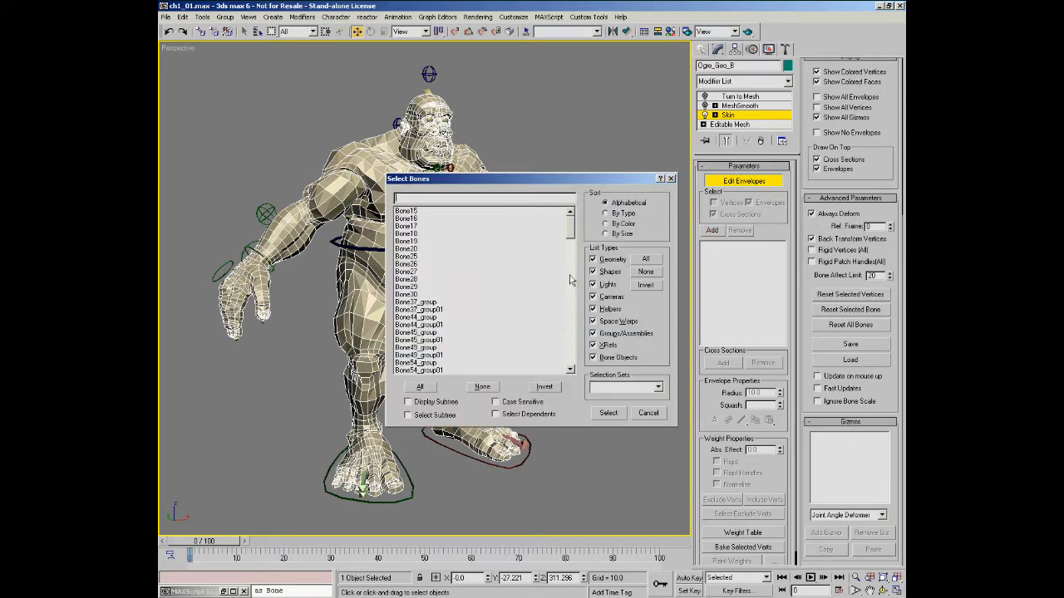
{"action": "left_click_drag", "start_coordinate": [624, 181], "coordinate": [580, 166]}
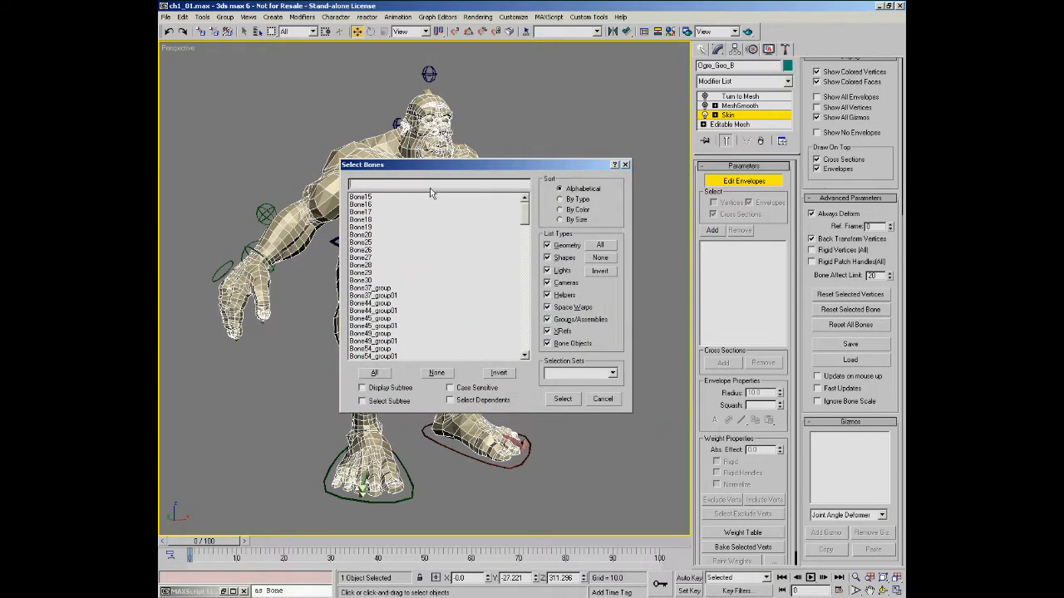
{"action": "left_click_drag", "start_coordinate": [526, 218], "coordinate": [505, 286]}
{"action": "left_click", "coordinate": [363, 387]}
{"action": "left_click_drag", "start_coordinate": [528, 222], "coordinate": [524, 260]}
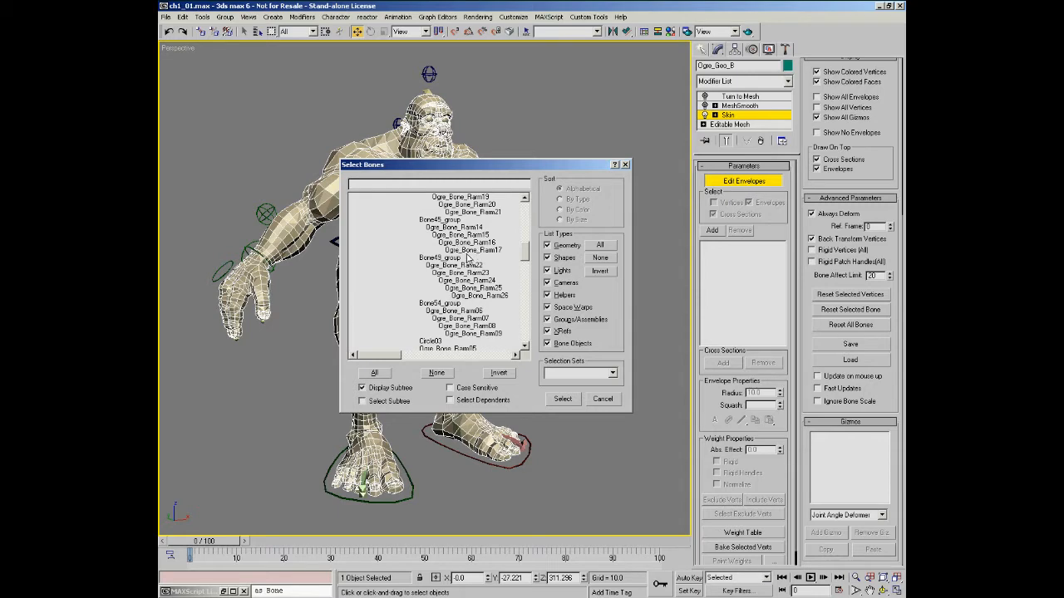
{"action": "left_click", "coordinate": [599, 402]}
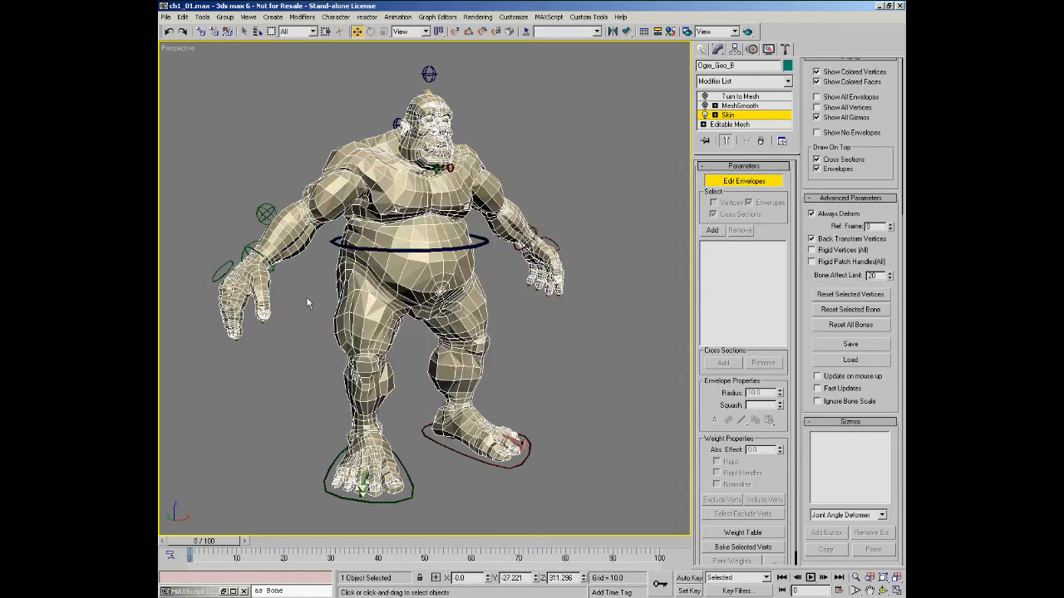
Show the ogre in wireframe so the bones inside the mesh can be reached.
{"action": "middle_click_drag", "start_coordinate": [318, 299], "coordinate": [426, 306]}
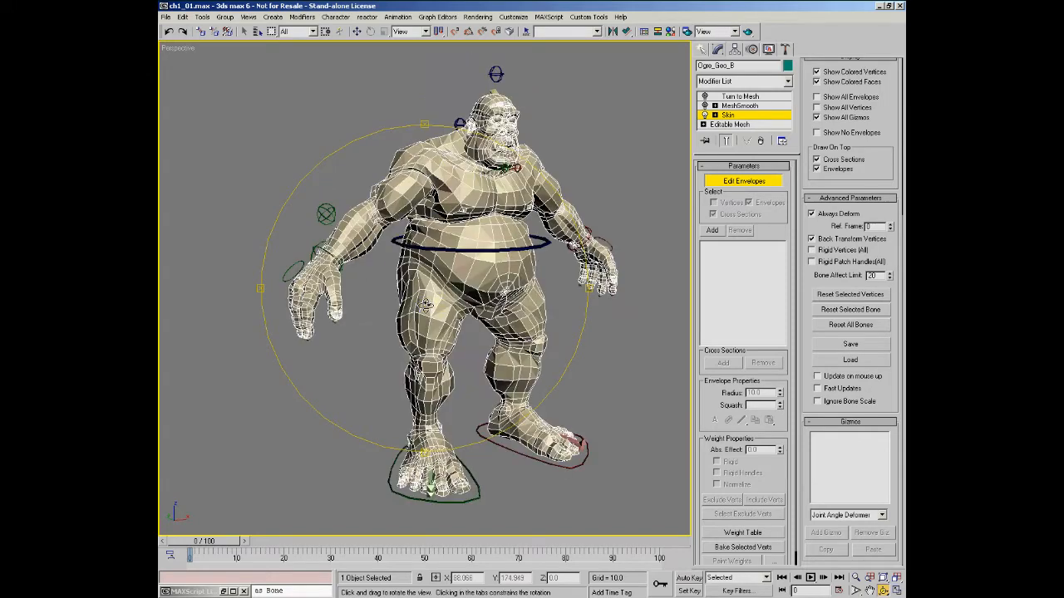
{"action": "key", "text": "F3"}
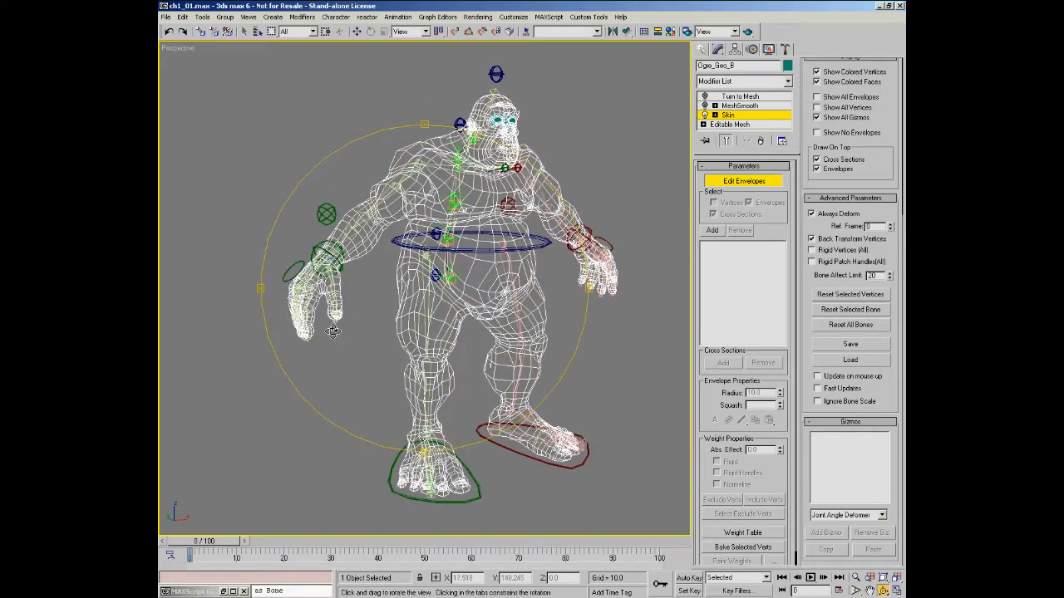
{"action": "right_click", "coordinate": [345, 335]}
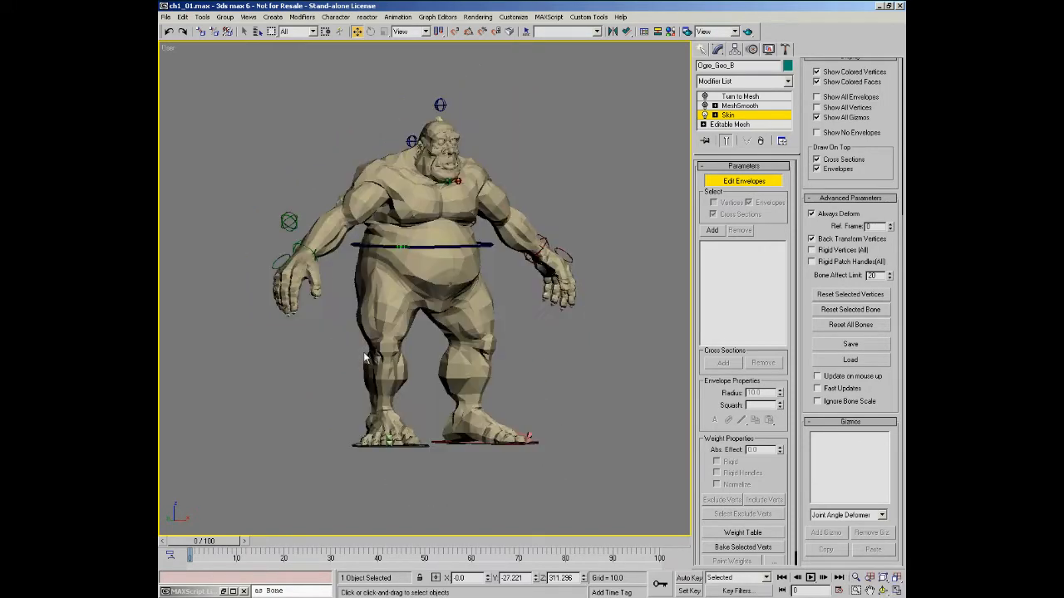
{"action": "key", "text": "alt+z"}
{"action": "left_click_drag", "start_coordinate": [285, 283], "coordinate": [325, 262]}
{"action": "key", "text": "F3"}
Examine the bones and control shapes around the ogre's wrist, hand and arm.
{"action": "key", "text": "ctrl+r"}
{"action": "key", "text": "alt+z"}
{"action": "left_click_drag", "start_coordinate": [330, 219], "coordinate": [353, 140]}
{"action": "right_click", "coordinate": [353, 141]}
{"action": "middle_click_drag", "start_coordinate": [381, 315], "coordinate": [479, 310]}
{"action": "middle_click_drag", "start_coordinate": [408, 211], "coordinate": [390, 436]}
{"action": "middle_click_drag", "start_coordinate": [366, 140], "coordinate": [345, 242]}
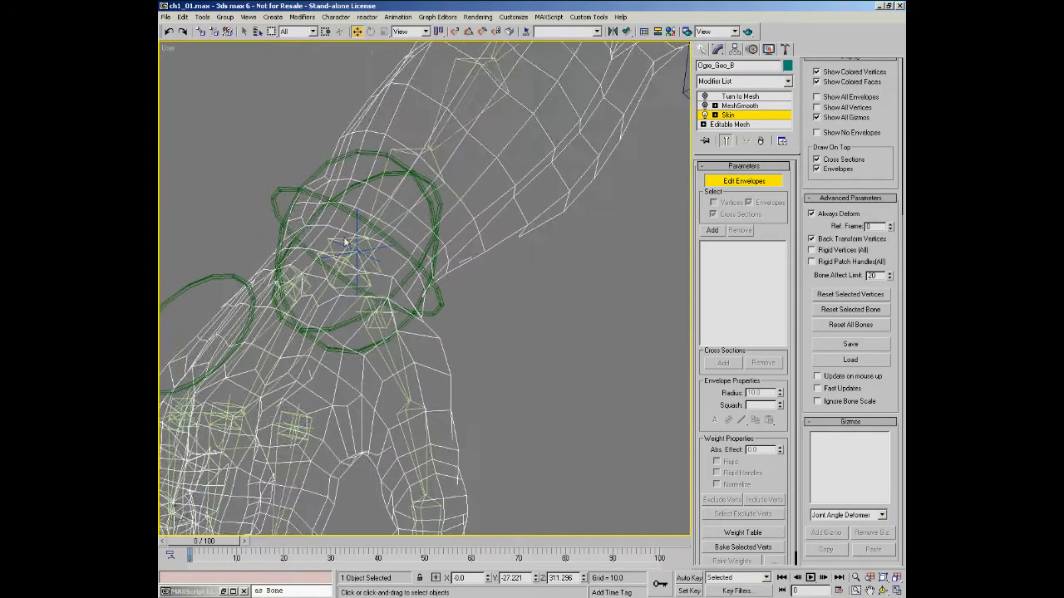
{"action": "scroll", "coordinate": [342, 239], "scroll_direction": "up", "scroll_amount": 3}
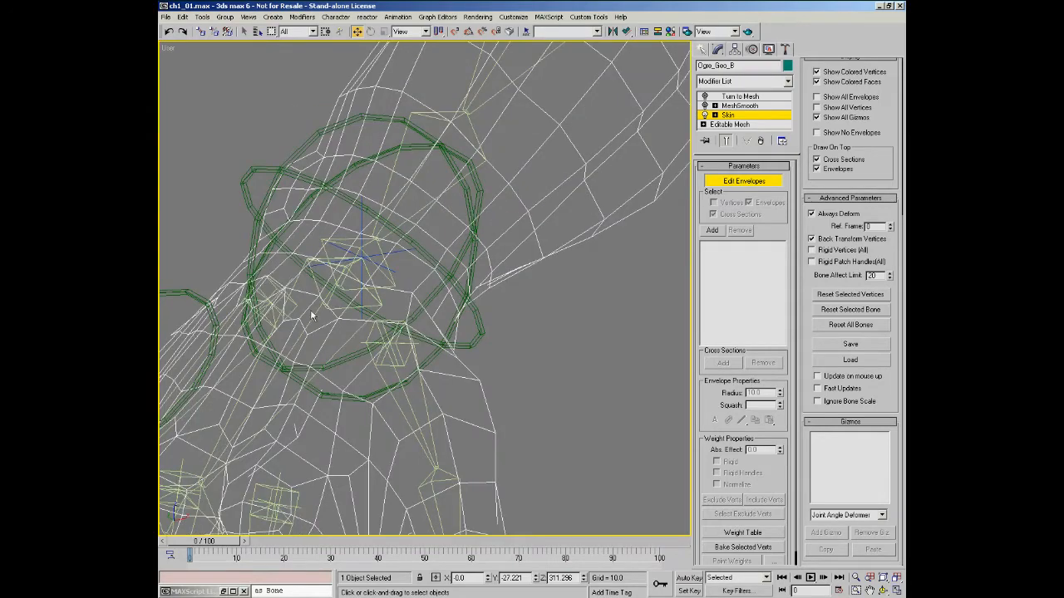
{"action": "middle_click_drag", "start_coordinate": [482, 337], "coordinate": [320, 379]}
{"action": "scroll", "coordinate": [320, 379], "scroll_direction": "down", "scroll_amount": 6}
{"action": "middle_click_drag", "start_coordinate": [430, 300], "coordinate": [344, 305]}
{"action": "key", "text": "alt+z"}
{"action": "left_click_drag", "start_coordinate": [331, 197], "coordinate": [340, 195]}
{"action": "scroll", "coordinate": [379, 235], "scroll_direction": "down", "scroll_amount": 8}
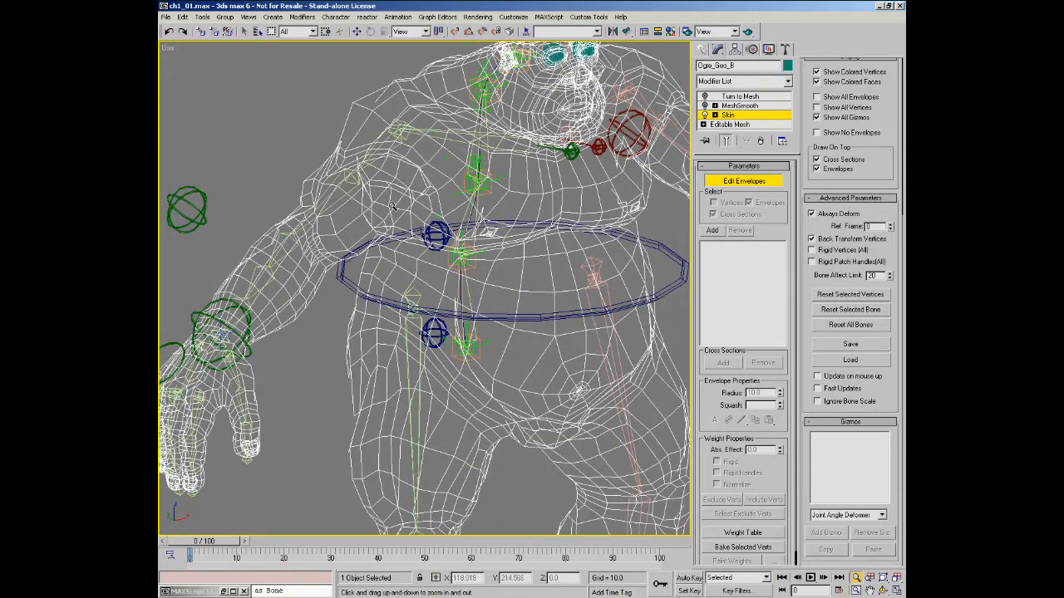
Restrict the selection filter to Bone objects.
{"action": "middle_click_drag", "start_coordinate": [482, 227], "coordinate": [430, 244]}
{"action": "scroll", "coordinate": [430, 244], "scroll_direction": "down", "scroll_amount": 4}
{"action": "key", "text": "ctrl+r"}
{"action": "left_click_drag", "start_coordinate": [435, 280], "coordinate": [465, 277]}
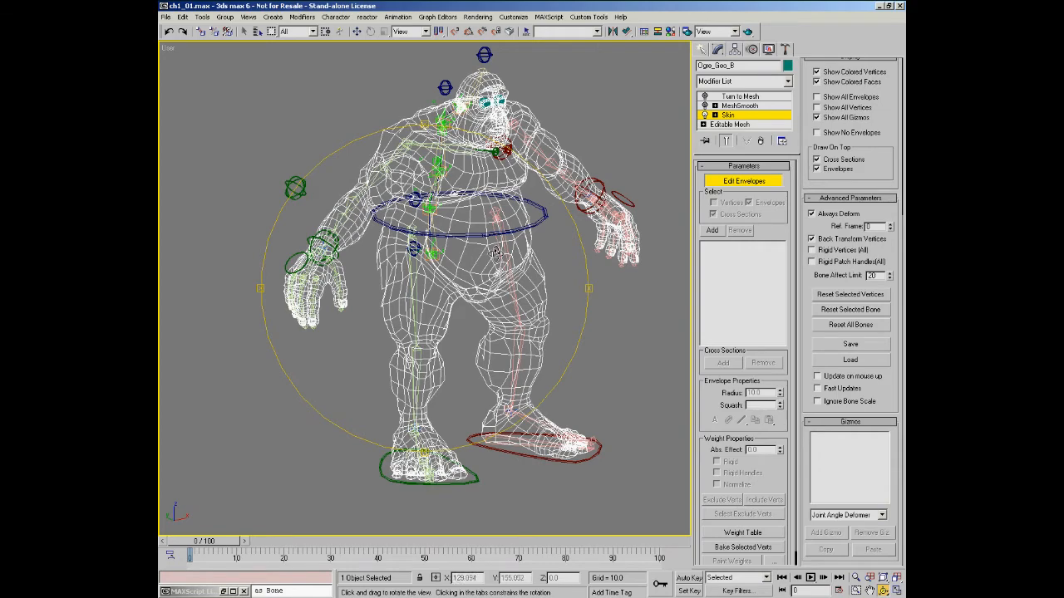
{"action": "left_click_drag", "start_coordinate": [477, 264], "coordinate": [468, 278]}
{"action": "middle_click_drag", "start_coordinate": [468, 278], "coordinate": [473, 252], "text": "ctrl+alt"}
{"action": "left_click", "coordinate": [297, 32]}
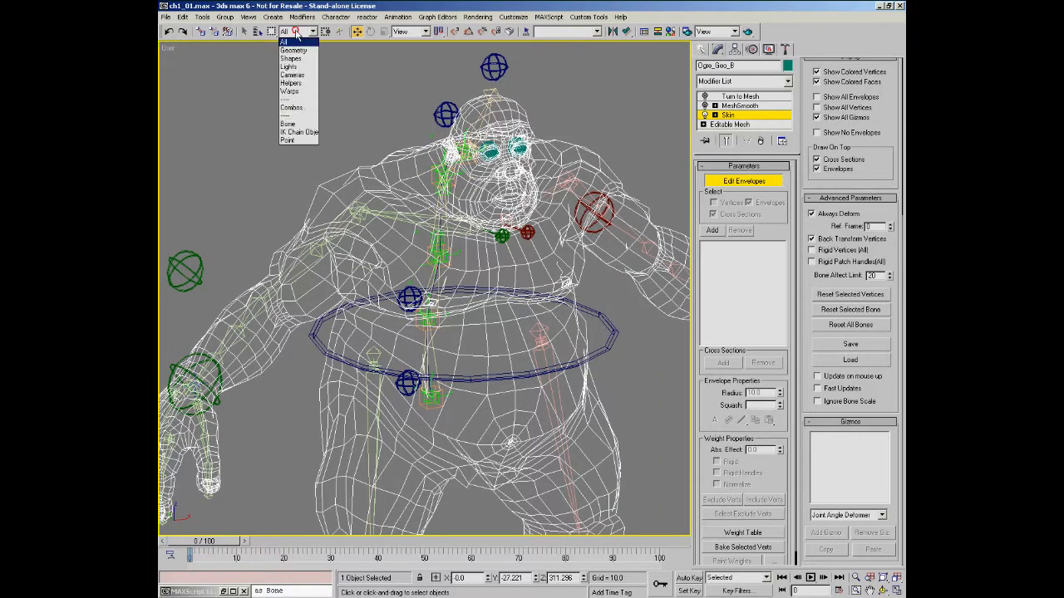
{"action": "left_click", "coordinate": [292, 123]}
Start picking bones for the Skin modifier and add Bone25 along the left foot's sole and toe bone Bone29.
{"action": "middle_click_drag", "start_coordinate": [463, 346], "coordinate": [454, 302], "text": "alt"}
{"action": "right_click", "coordinate": [449, 304]}
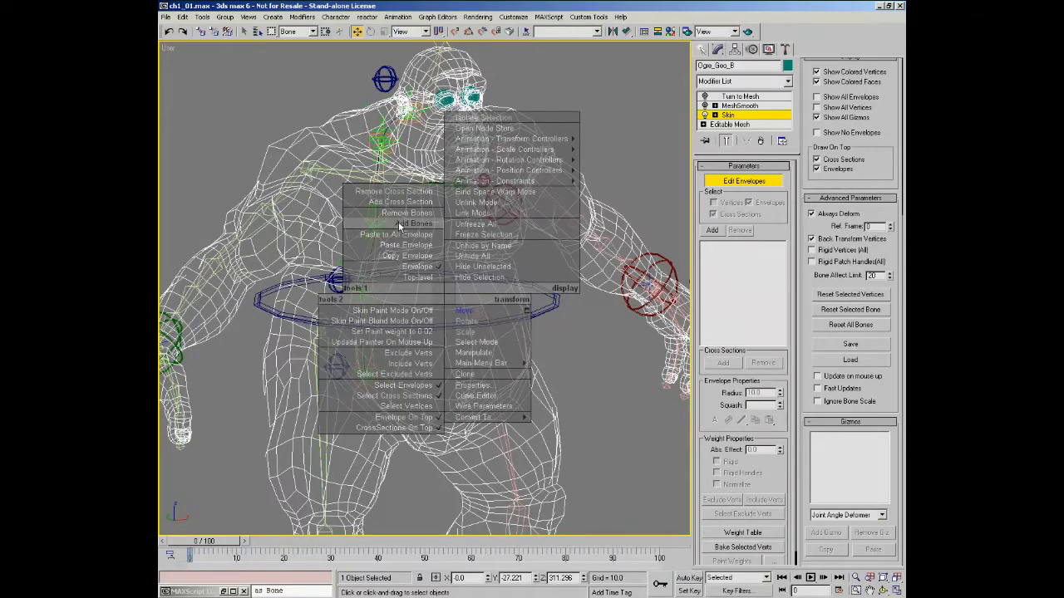
{"action": "left_click", "coordinate": [399, 225]}
{"action": "middle_click_drag", "start_coordinate": [488, 360], "coordinate": [480, 169]}
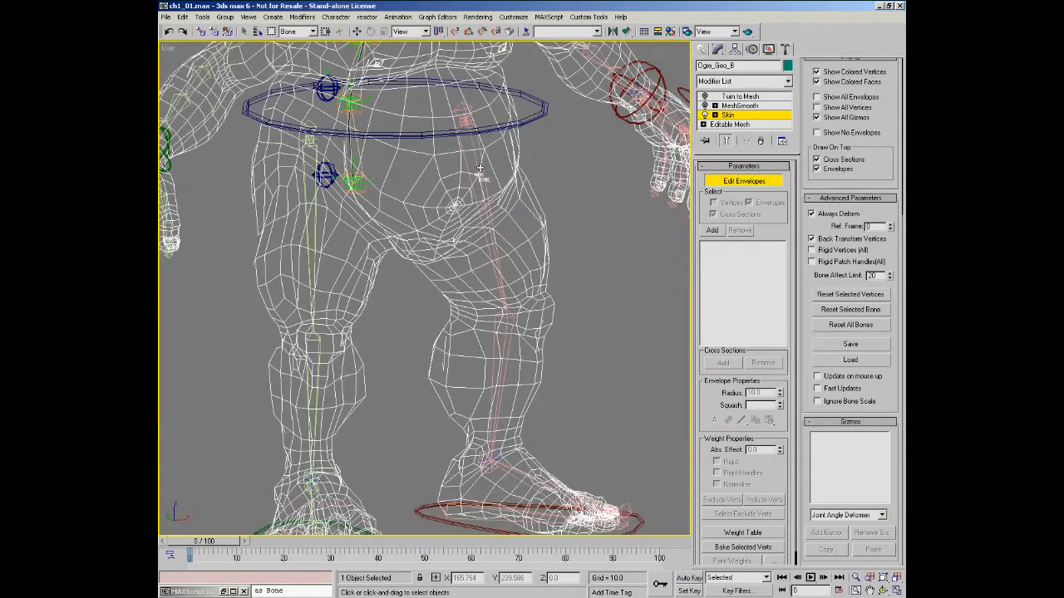
{"action": "middle_click_drag", "start_coordinate": [493, 447], "coordinate": [493, 259]}
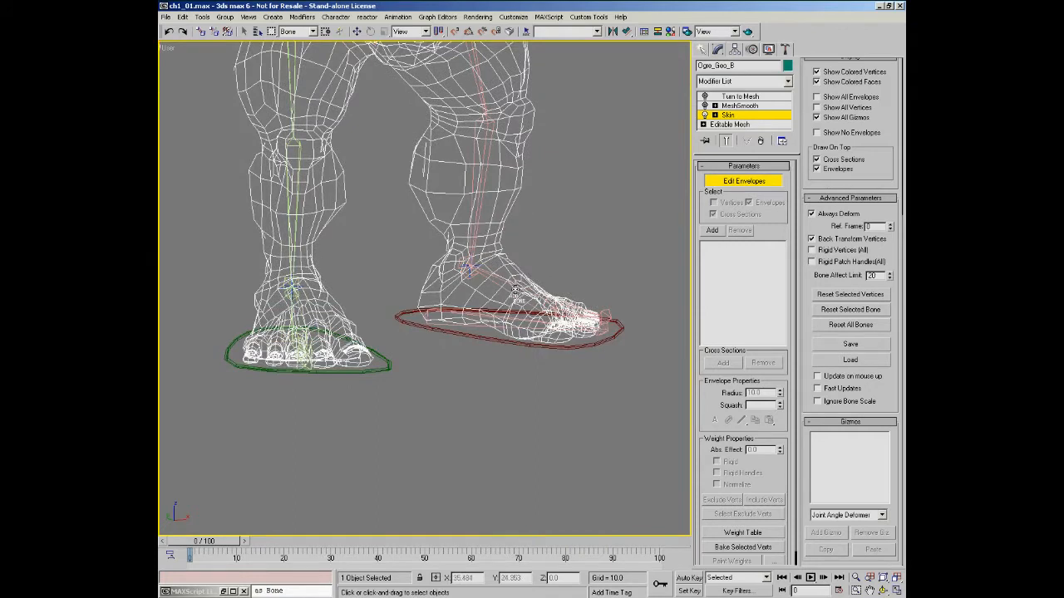
{"action": "left_click", "coordinate": [449, 314]}
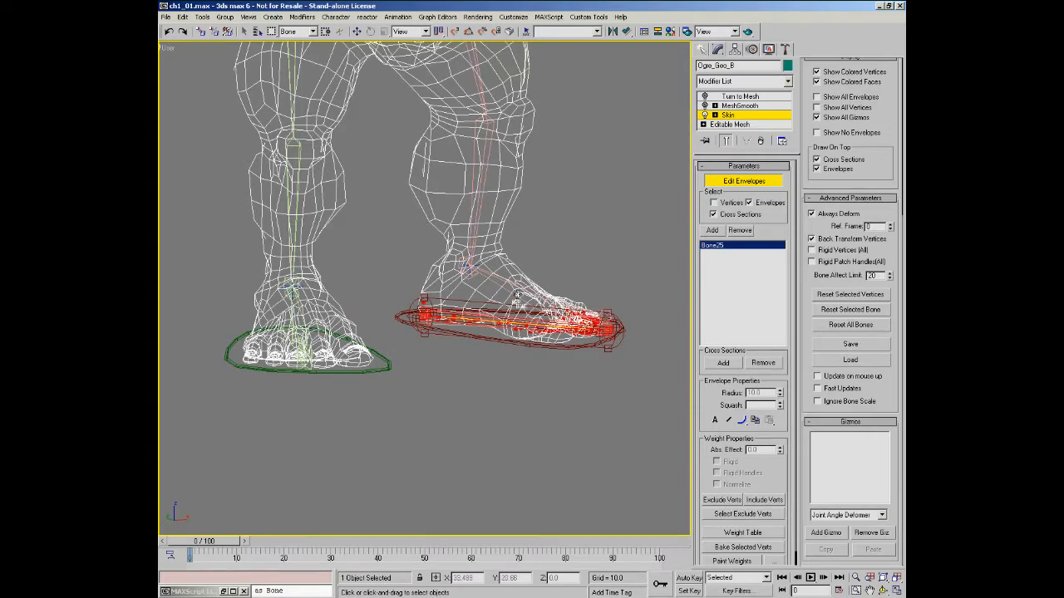
{"action": "middle_click_drag", "start_coordinate": [582, 309], "coordinate": [522, 335]}
{"action": "left_click", "coordinate": [532, 342]}
{"action": "scroll", "coordinate": [524, 336], "scroll_direction": "up", "scroll_amount": 5}
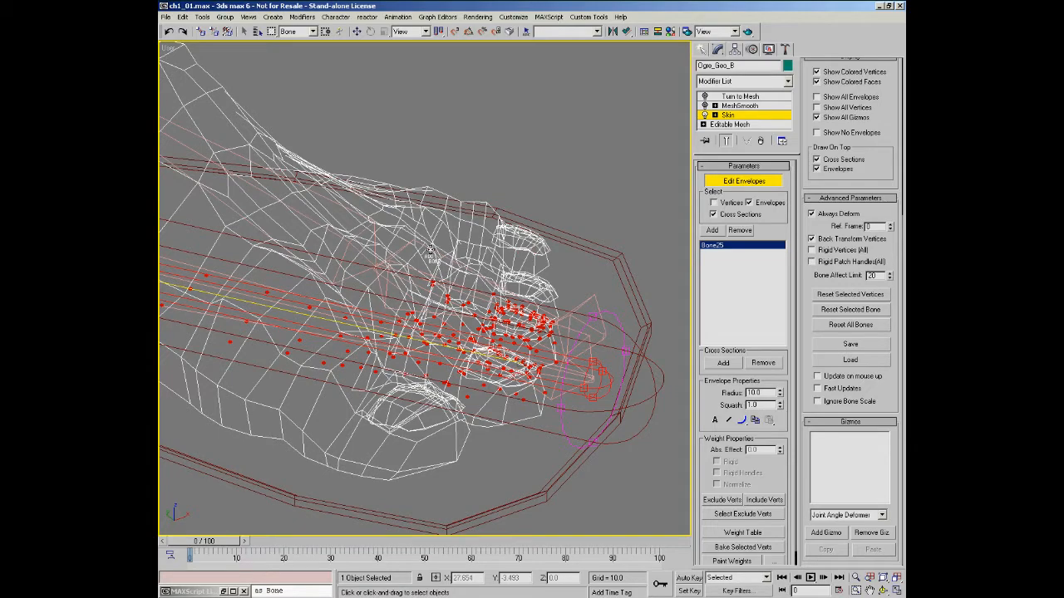
{"action": "left_click", "coordinate": [430, 250]}
Add Bone26, which overlaps Bone29 in the left foot's toes, to the Skin modifier.
{"action": "middle_click_drag", "start_coordinate": [445, 271], "coordinate": [432, 310], "text": "alt"}
{"action": "scroll", "coordinate": [351, 284], "scroll_direction": "down", "scroll_amount": 5}
{"action": "middle_click_drag", "start_coordinate": [353, 281], "coordinate": [394, 282], "text": "alt"}
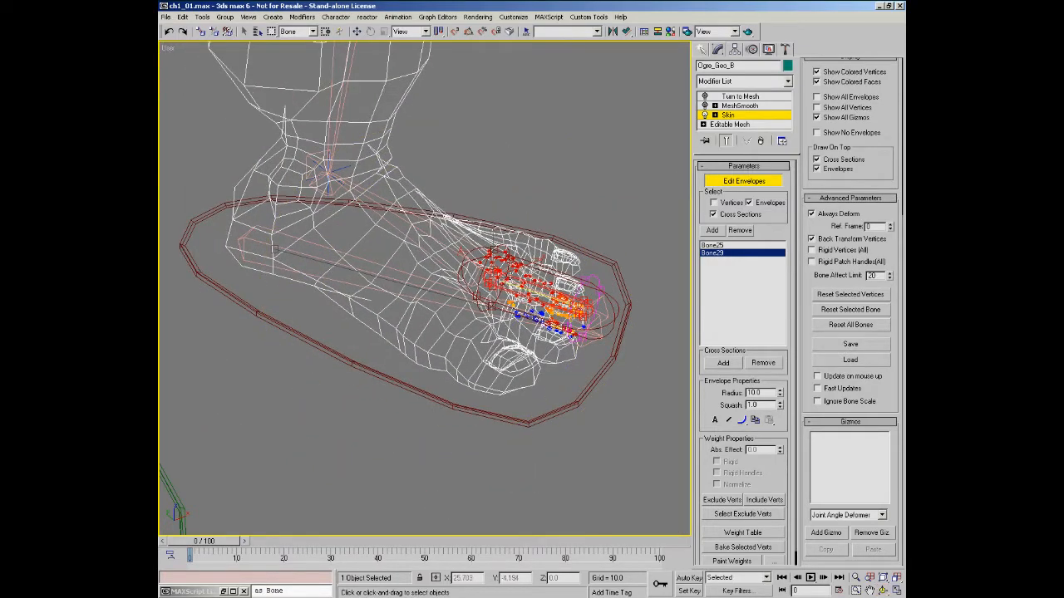
{"action": "middle_click_drag", "start_coordinate": [508, 286], "coordinate": [506, 283]}
{"action": "scroll", "coordinate": [506, 284], "scroll_direction": "up", "scroll_amount": 3}
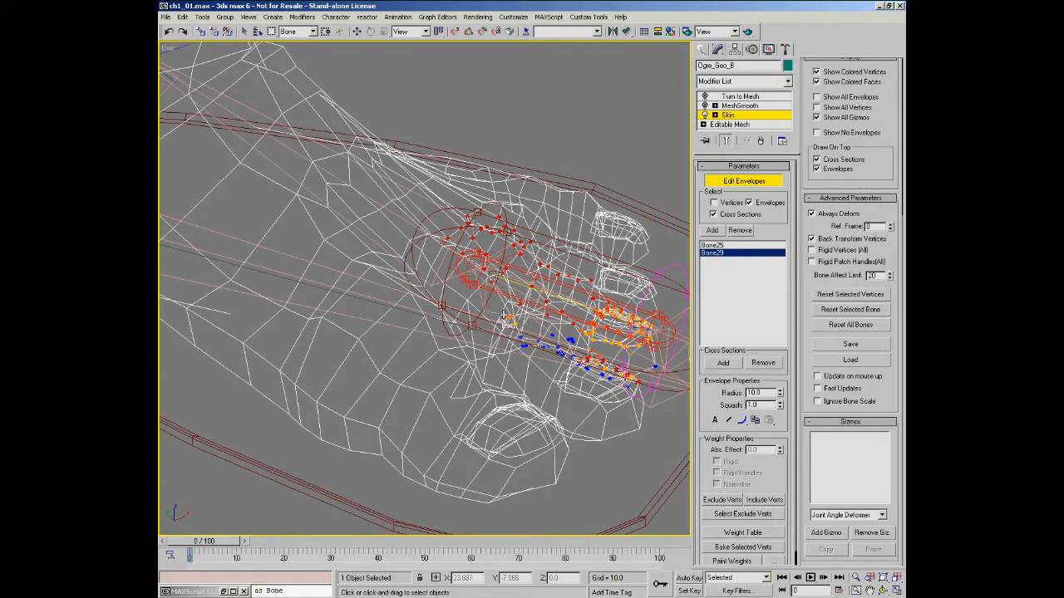
{"action": "left_click", "coordinate": [536, 316]}
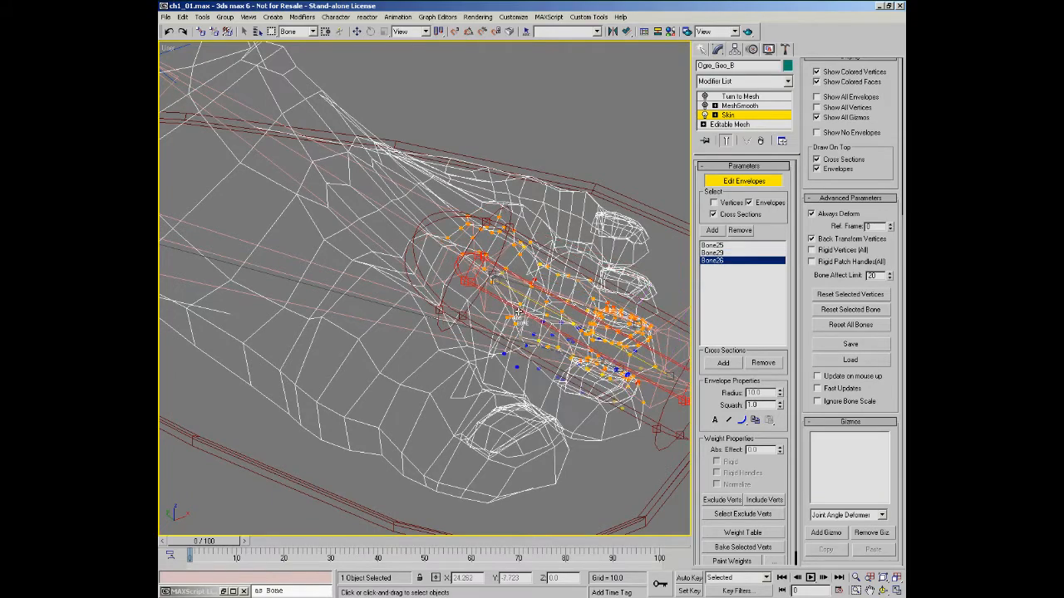
Add Bone27, running from the left ankle to the toes, to the Skin modifier and stop picking bones.
{"action": "middle_click_drag", "start_coordinate": [541, 308], "coordinate": [468, 315]}
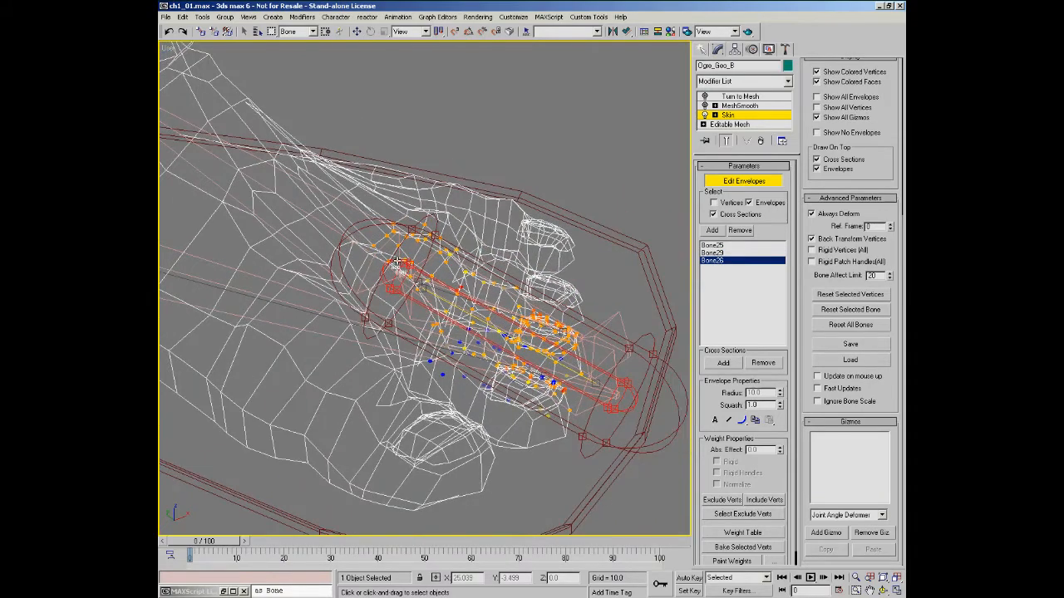
{"action": "left_click", "coordinate": [352, 207]}
{"action": "middle_click_drag", "start_coordinate": [407, 289], "coordinate": [385, 301]}
{"action": "scroll", "coordinate": [510, 281], "scroll_direction": "down", "scroll_amount": 3}
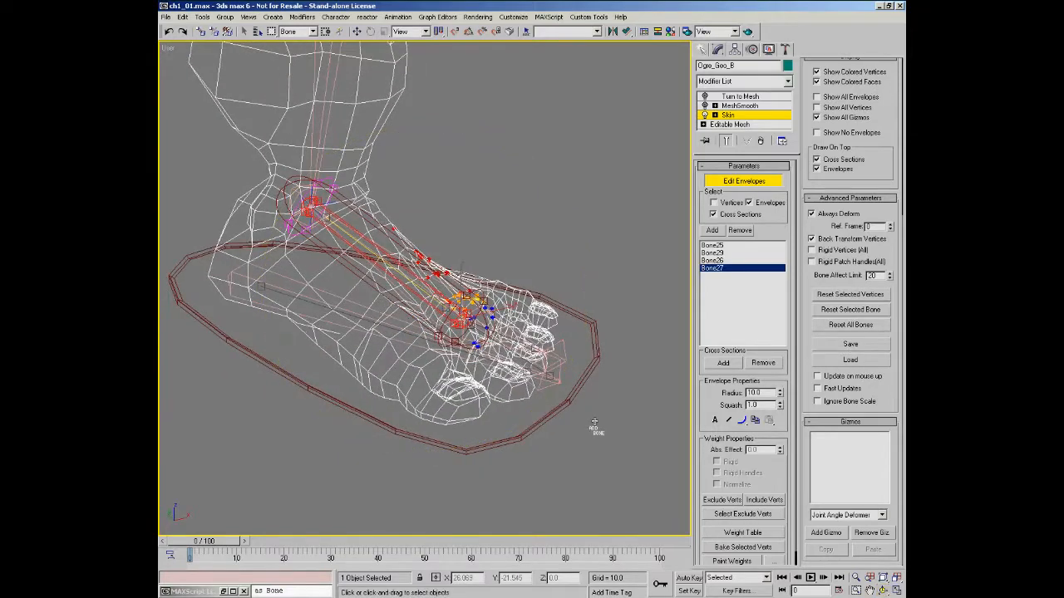
{"action": "key", "text": "w"}
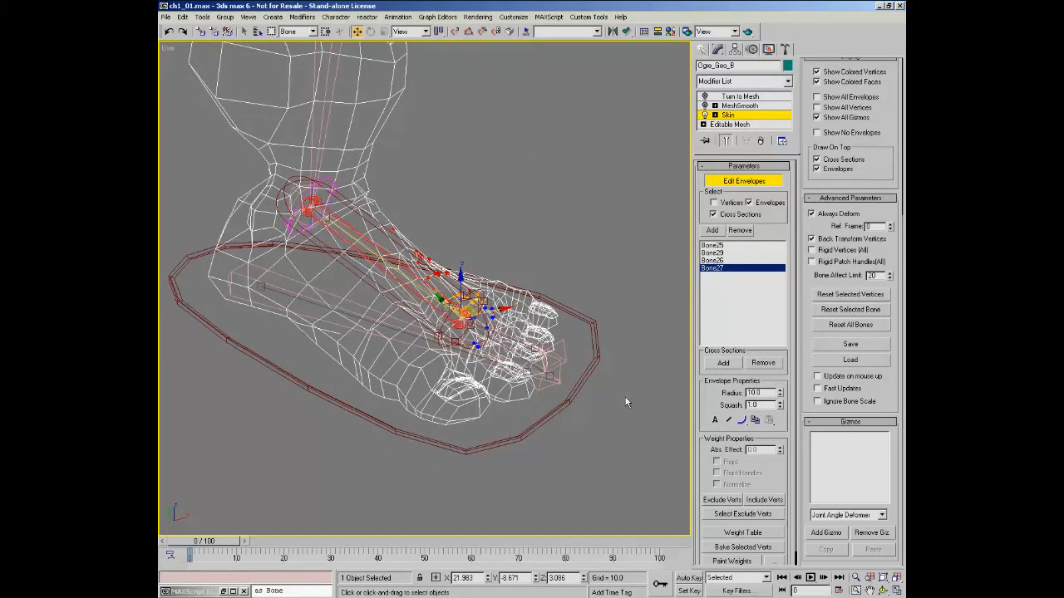
Select the Bone25 envelope along the sole of the left foot and remove that bone from the Skin modifier.
{"action": "left_click", "coordinate": [259, 286]}
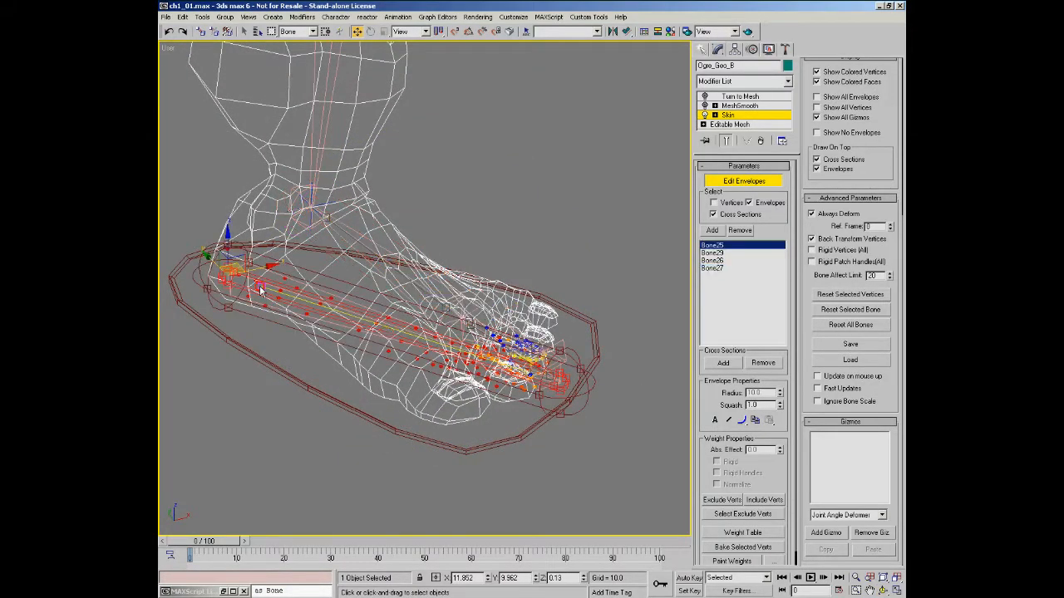
{"action": "key", "text": "ctrl+r"}
{"action": "mouse_move", "coordinate": [352, 310]}
{"action": "left_mouse_down"}
{"action": "mouse_move", "coordinate": [374, 272]}
{"action": "mouse_move", "coordinate": [359, 297]}
{"action": "left_mouse_up"}
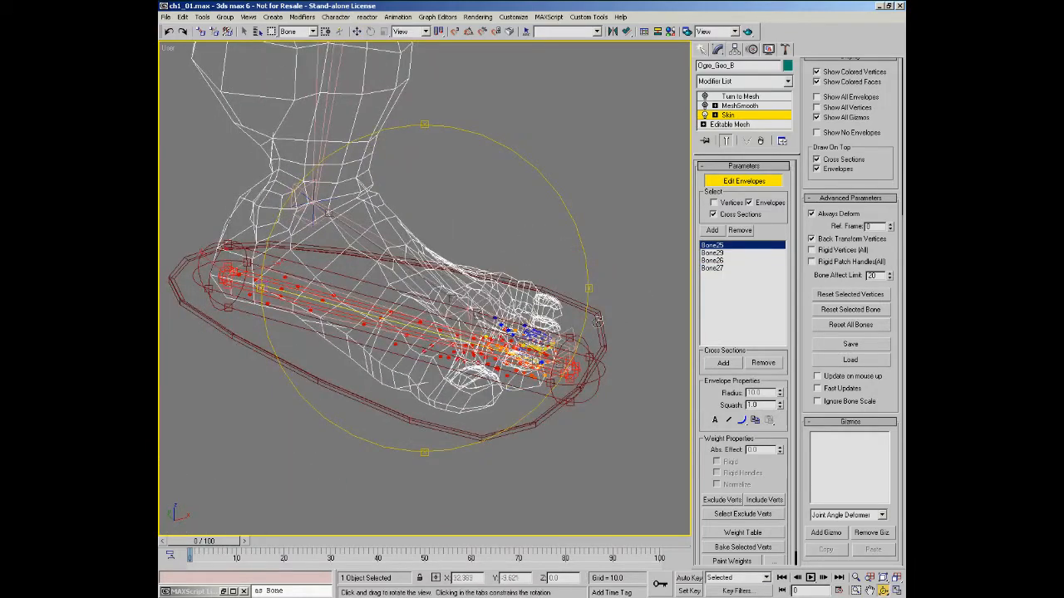
{"action": "left_click", "coordinate": [743, 232]}
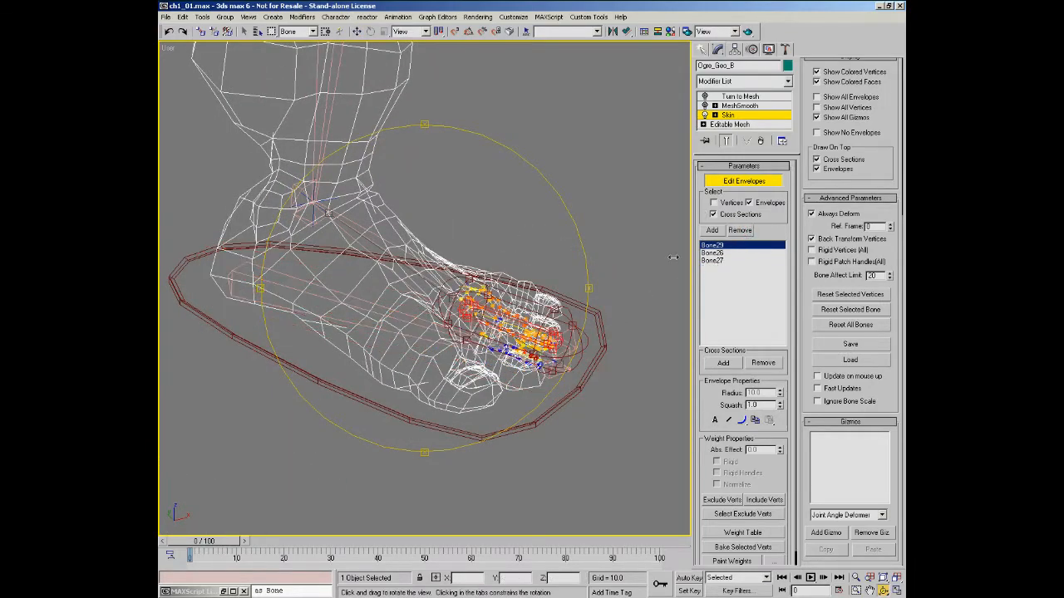
Select the Bone26 envelope at the toes and remove that bone from the Skin modifier.
{"action": "scroll", "coordinate": [466, 335], "scroll_direction": "up", "scroll_amount": 5}
{"action": "right_click", "coordinate": [466, 335]}
{"action": "left_click", "coordinate": [399, 305]}
{"action": "key", "text": "ctrl+r"}
{"action": "left_click_drag", "start_coordinate": [461, 354], "coordinate": [507, 397]}
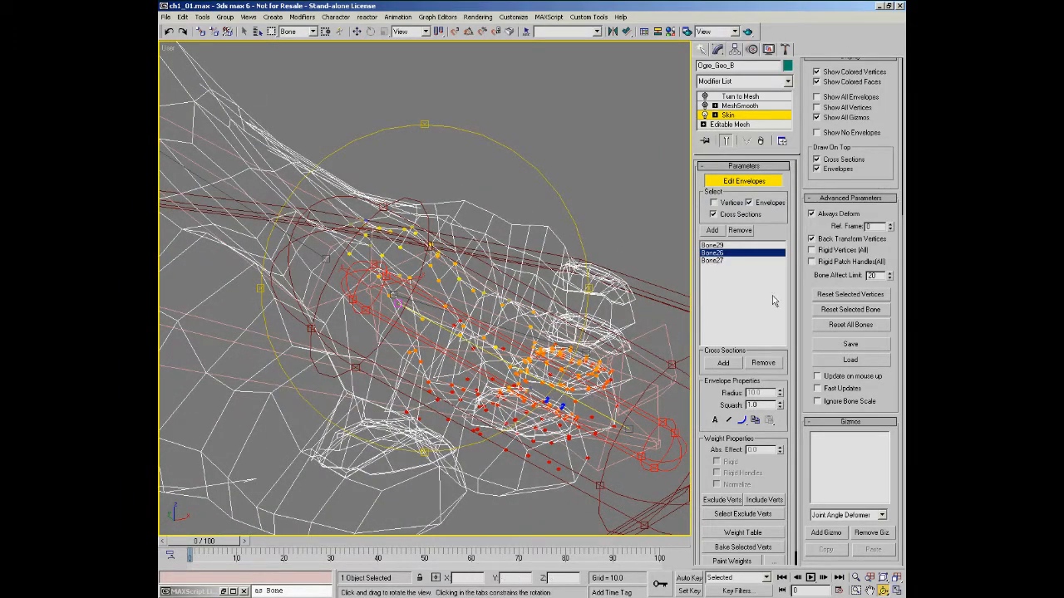
{"action": "left_click", "coordinate": [744, 232]}
Select the Bone27 envelope and examine its influence on the left foot from several angles.
{"action": "middle_click_drag", "start_coordinate": [371, 346], "coordinate": [459, 297]}
{"action": "scroll", "coordinate": [454, 267], "scroll_direction": "down", "scroll_amount": 6}
{"action": "scroll", "coordinate": [453, 263], "scroll_direction": "up", "scroll_amount": 3}
{"action": "left_click_drag", "start_coordinate": [448, 286], "coordinate": [428, 302]}
{"action": "right_click", "coordinate": [432, 304]}
{"action": "left_click", "coordinate": [479, 291]}
{"action": "key", "text": "ctrl+r"}
{"action": "left_click_drag", "start_coordinate": [467, 291], "coordinate": [416, 333]}
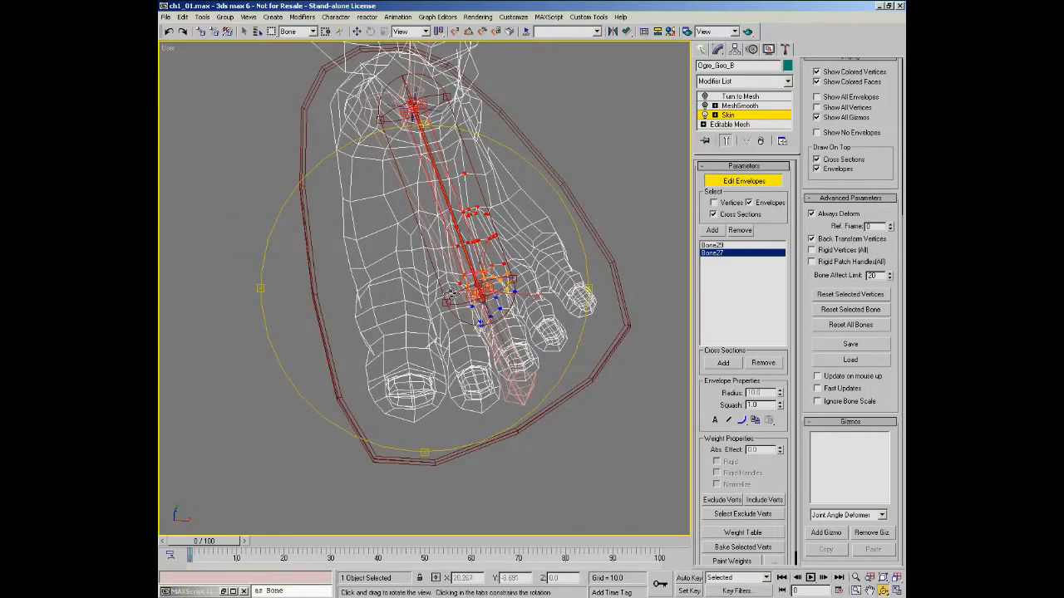
{"action": "left_click_drag", "start_coordinate": [481, 279], "coordinate": [523, 242]}
{"action": "right_click", "coordinate": [522, 242]}
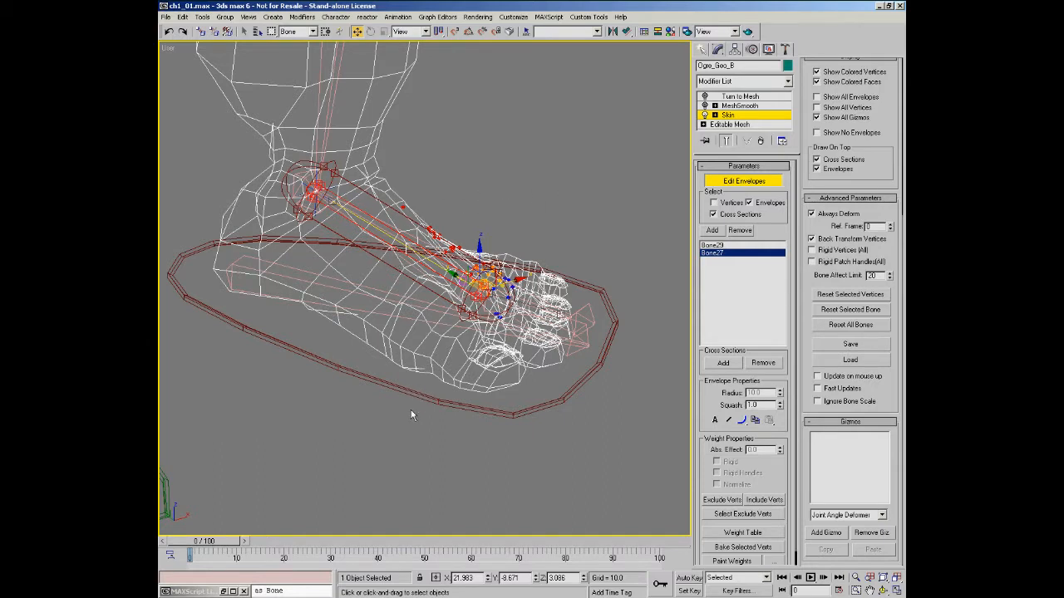
Select the Bone29 envelope and examine which toe vertices of the left foot it influences.
{"action": "middle_click_drag", "start_coordinate": [536, 279], "coordinate": [446, 290]}
{"action": "middle_click_drag", "start_coordinate": [510, 330], "coordinate": [449, 307], "text": "ctrl+alt"}
{"action": "middle_click_drag", "start_coordinate": [448, 308], "coordinate": [448, 275], "text": "ctrl+alt"}
{"action": "middle_click_drag", "start_coordinate": [448, 274], "coordinate": [445, 316], "text": "alt"}
{"action": "left_click", "coordinate": [481, 295]}
{"action": "middle_click_drag", "start_coordinate": [394, 257], "coordinate": [439, 339], "text": "alt"}
{"action": "middle_click_drag", "start_coordinate": [449, 300], "coordinate": [471, 284], "text": "alt"}
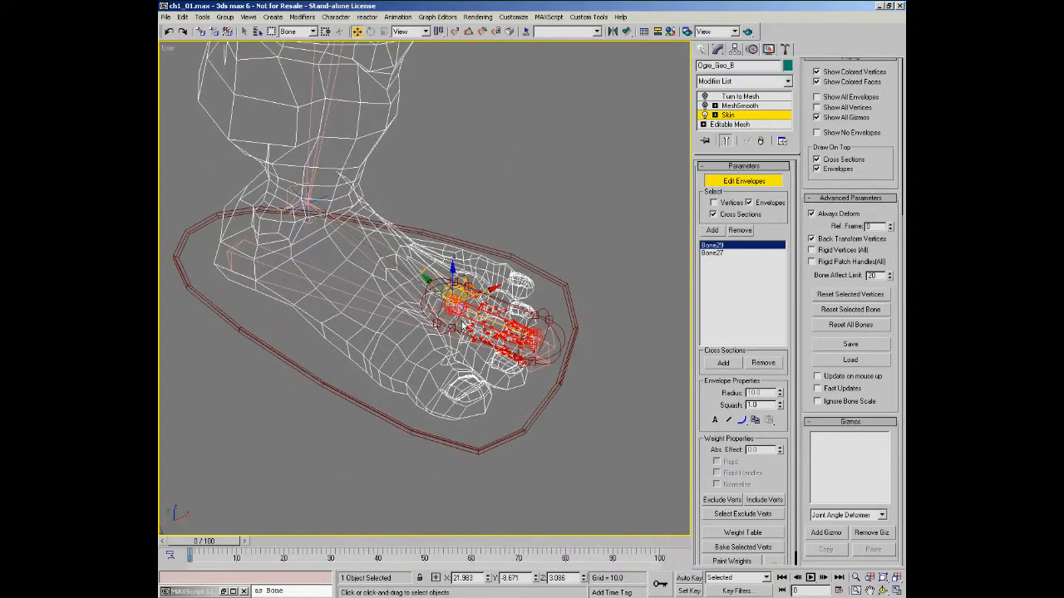
{"action": "scroll", "coordinate": [462, 325], "scroll_direction": "up", "scroll_amount": 5}
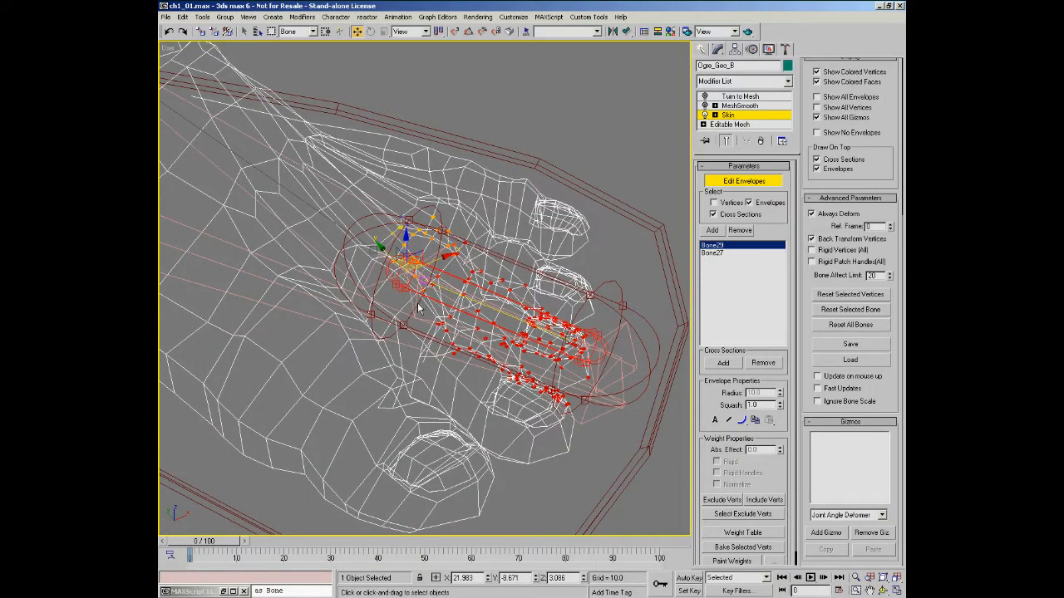
{"action": "scroll", "coordinate": [434, 302], "scroll_direction": "down", "scroll_amount": 4}
{"action": "middle_click_drag", "start_coordinate": [292, 305], "coordinate": [452, 287]}
{"action": "scroll", "coordinate": [453, 287], "scroll_direction": "up", "scroll_amount": 1}
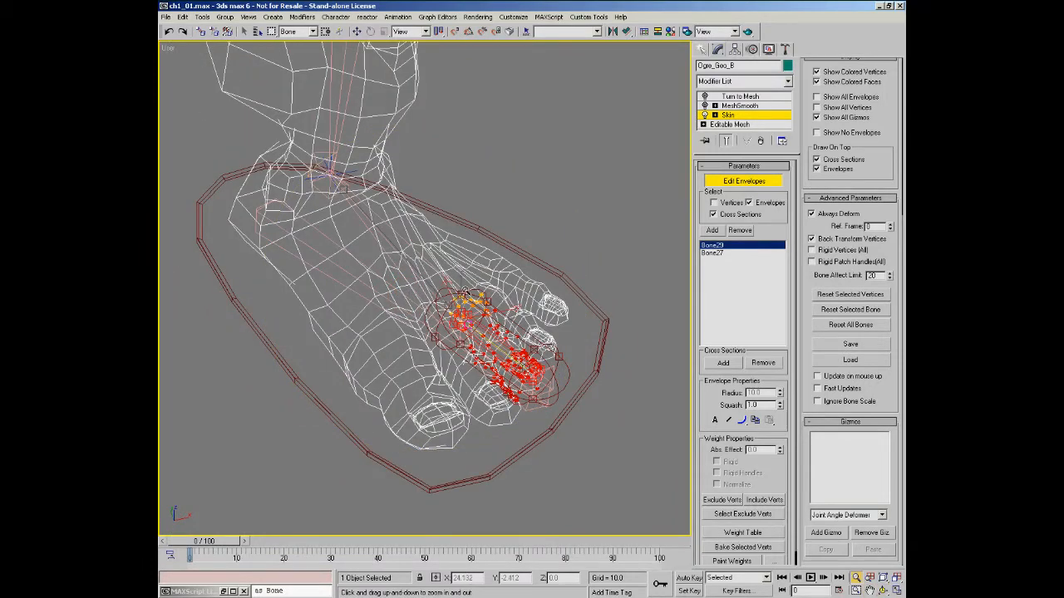
{"action": "middle_click_drag", "start_coordinate": [462, 228], "coordinate": [457, 251]}
{"action": "middle_click_drag", "start_coordinate": [457, 250], "coordinate": [449, 158], "text": "alt"}
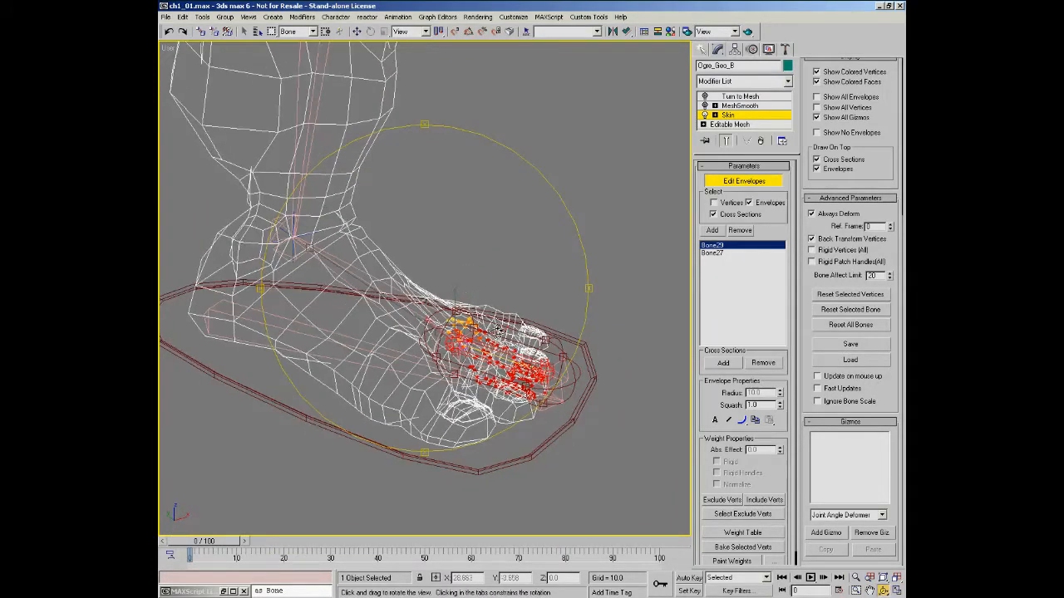
Add the left lower-leg bone Ogre_Bone_Lleg02 to the Skin modifier by picking it in the viewport.
{"action": "middle_click_drag", "start_coordinate": [412, 281], "coordinate": [494, 413]}
{"action": "right_click", "coordinate": [482, 386]}
{"action": "right_click", "coordinate": [485, 361]}
{"action": "left_click", "coordinate": [433, 293]}
{"action": "left_click", "coordinate": [390, 282]}
{"action": "middle_click_drag", "start_coordinate": [459, 231], "coordinate": [472, 255]}
{"action": "middle_click_drag", "start_coordinate": [458, 197], "coordinate": [483, 375]}
{"action": "scroll", "coordinate": [483, 375], "scroll_direction": "up", "scroll_amount": 1}
{"action": "scroll", "coordinate": [468, 278], "scroll_direction": "down", "scroll_amount": 2}
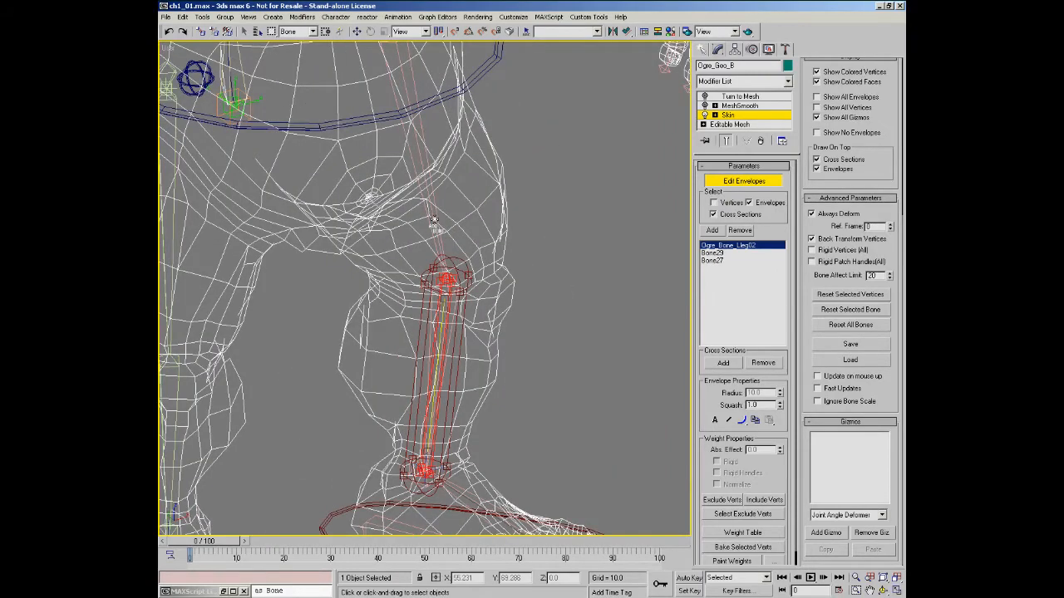
Add the left thigh bone Ogre_Bone_Lleg01 and the right foot bones Bone19 and Bone17 to the Skin modifier by picking them in the viewport.
{"action": "left_click", "coordinate": [435, 220]}
{"action": "middle_click_drag", "start_coordinate": [450, 285], "coordinate": [480, 243]}
{"action": "scroll", "coordinate": [490, 371], "scroll_direction": "down", "scroll_amount": 3}
{"action": "middle_click_drag", "start_coordinate": [397, 372], "coordinate": [420, 291]}
{"action": "middle_click_drag", "start_coordinate": [420, 291], "coordinate": [490, 329], "text": "alt"}
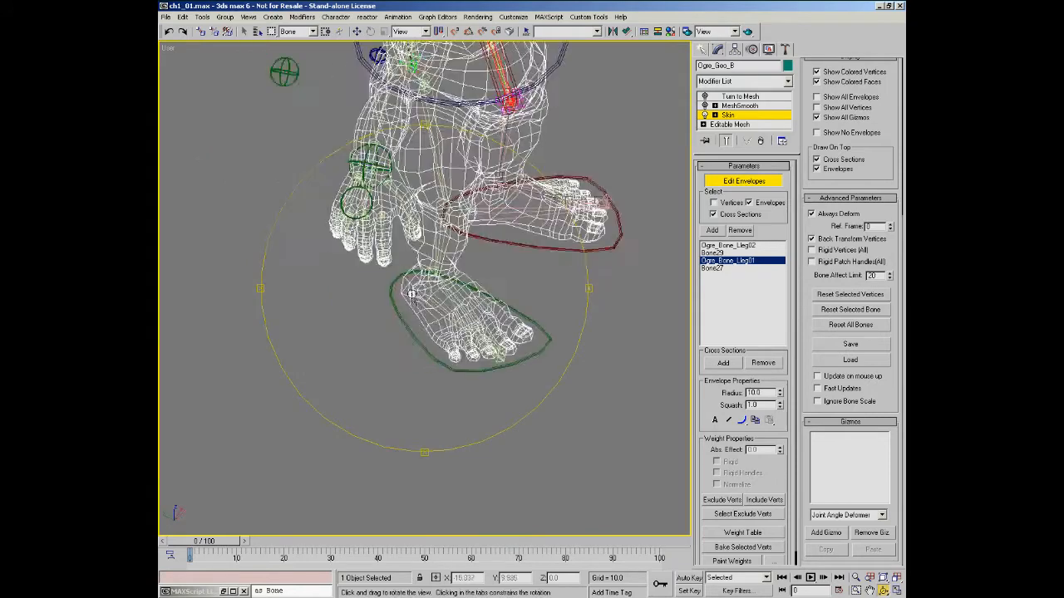
{"action": "scroll", "coordinate": [490, 329], "scroll_direction": "up", "scroll_amount": 5}
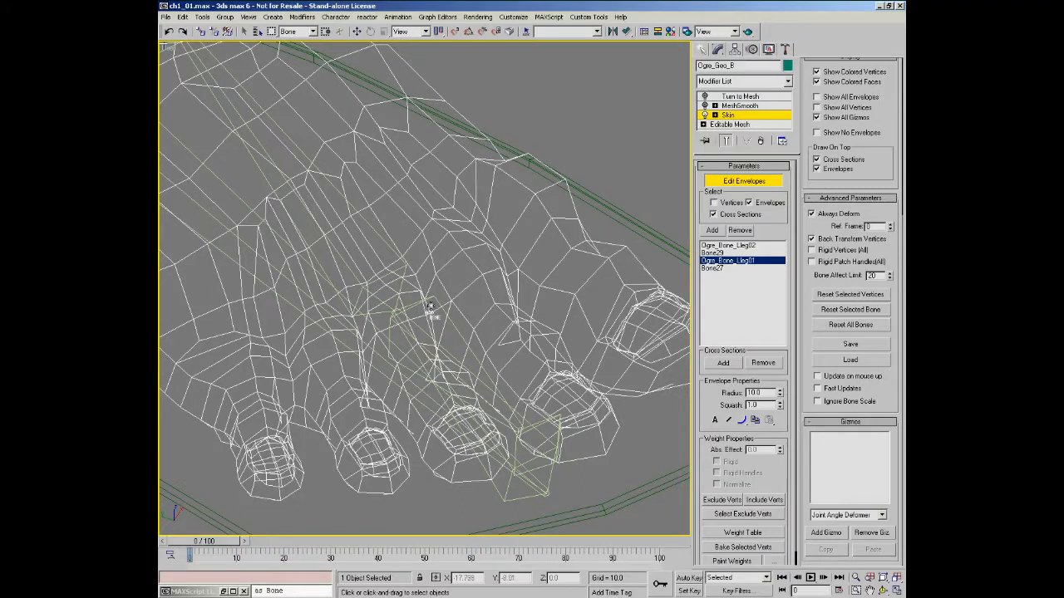
{"action": "left_click", "coordinate": [440, 314]}
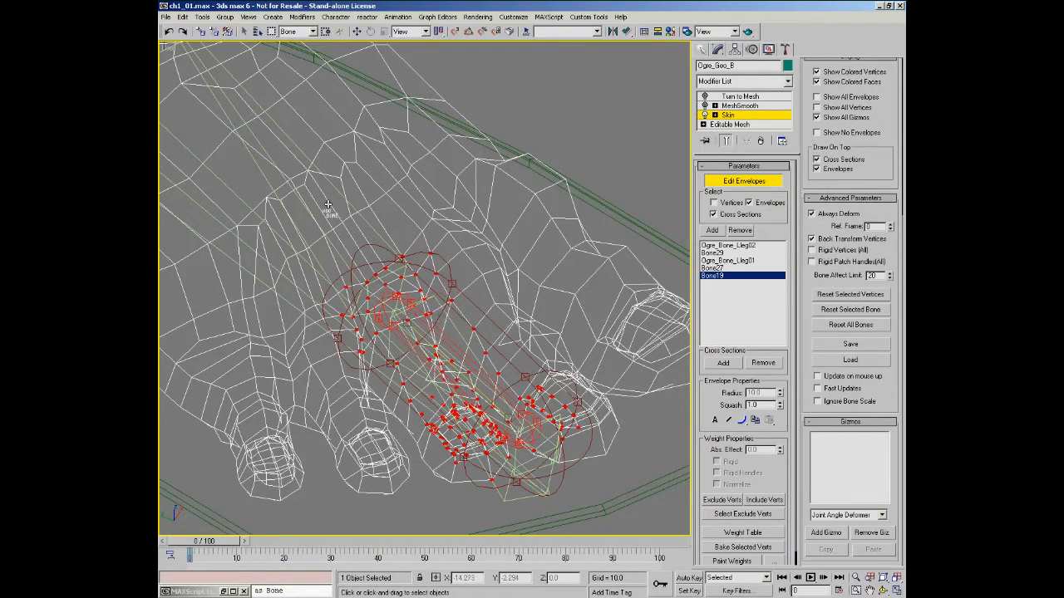
{"action": "left_click", "coordinate": [345, 255]}
Add the right lower-leg bone Ogre_Bone_Rleg02 and the right thigh bone Ogre_Bone_Rleg01 to the Skin modifier.
{"action": "middle_click_drag", "start_coordinate": [389, 274], "coordinate": [405, 320]}
{"action": "scroll", "coordinate": [445, 345], "scroll_direction": "down", "scroll_amount": 4}
{"action": "middle_click_drag", "start_coordinate": [404, 320], "coordinate": [364, 210], "text": "alt"}
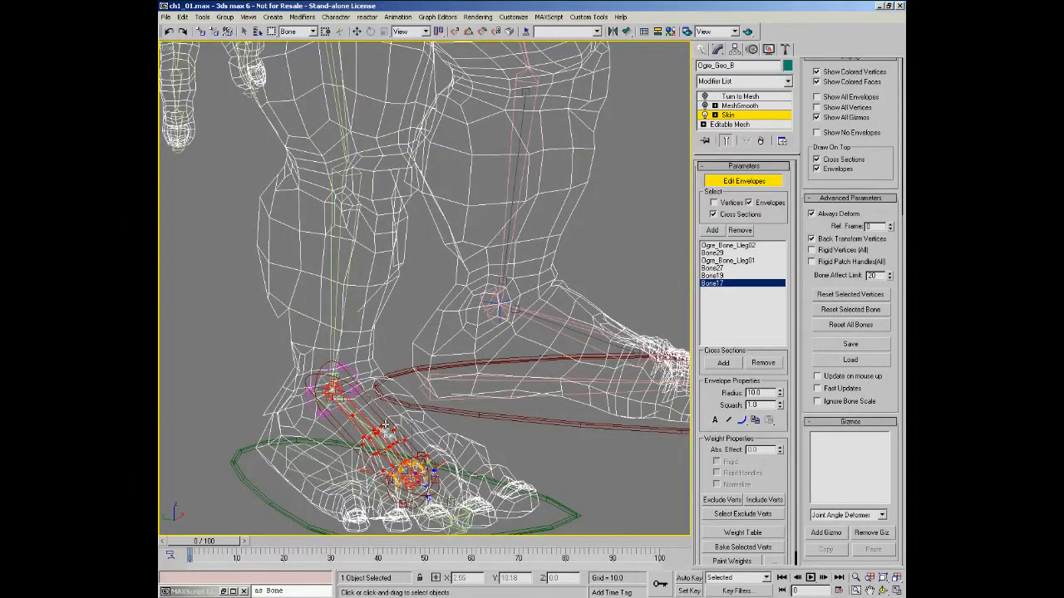
{"action": "left_click", "coordinate": [343, 178]}
{"action": "left_click", "coordinate": [335, 90]}
Add the torso bones Ogre_Bone_Spine07, Spine00, Spine01 and Spine02 to the Skin modifier, working upward from the pelvis.
{"action": "middle_click_drag", "start_coordinate": [338, 83], "coordinate": [366, 163]}
{"action": "left_click_drag", "start_coordinate": [366, 162], "coordinate": [364, 91]}
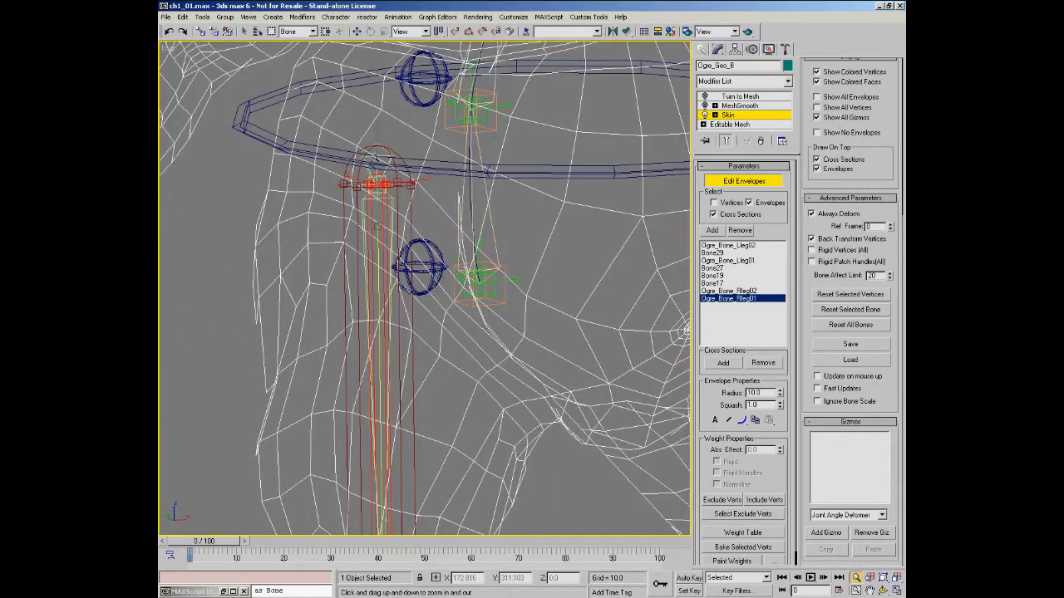
{"action": "middle_click_drag", "start_coordinate": [424, 230], "coordinate": [396, 220], "text": "alt"}
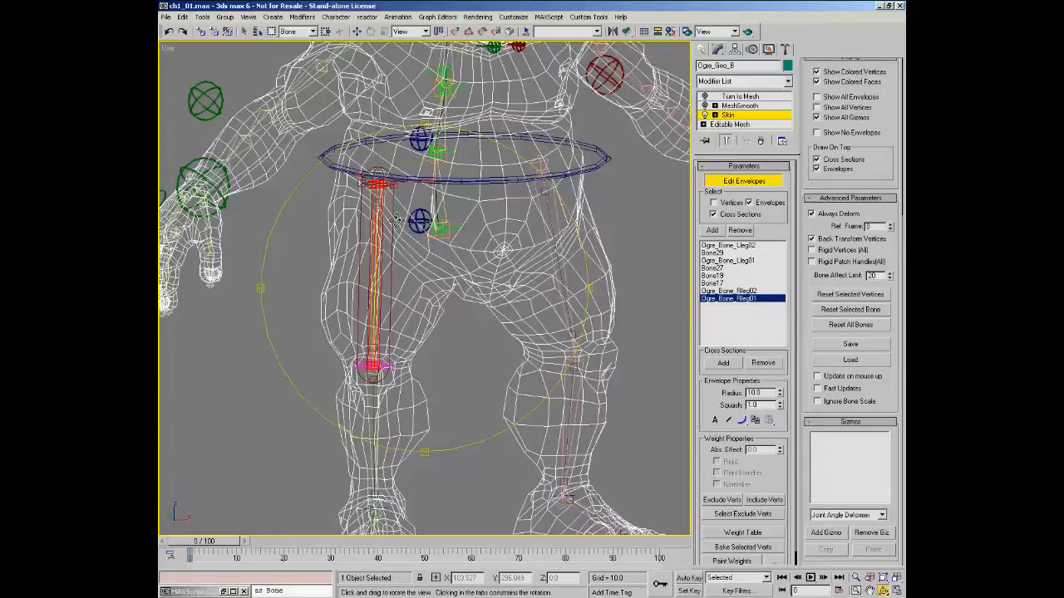
{"action": "middle_click_drag", "start_coordinate": [450, 222], "coordinate": [441, 371]}
{"action": "left_click_drag", "start_coordinate": [446, 352], "coordinate": [450, 353]}
{"action": "scroll", "coordinate": [444, 358], "scroll_direction": "up", "scroll_amount": 3}
{"action": "right_click", "coordinate": [443, 357]}
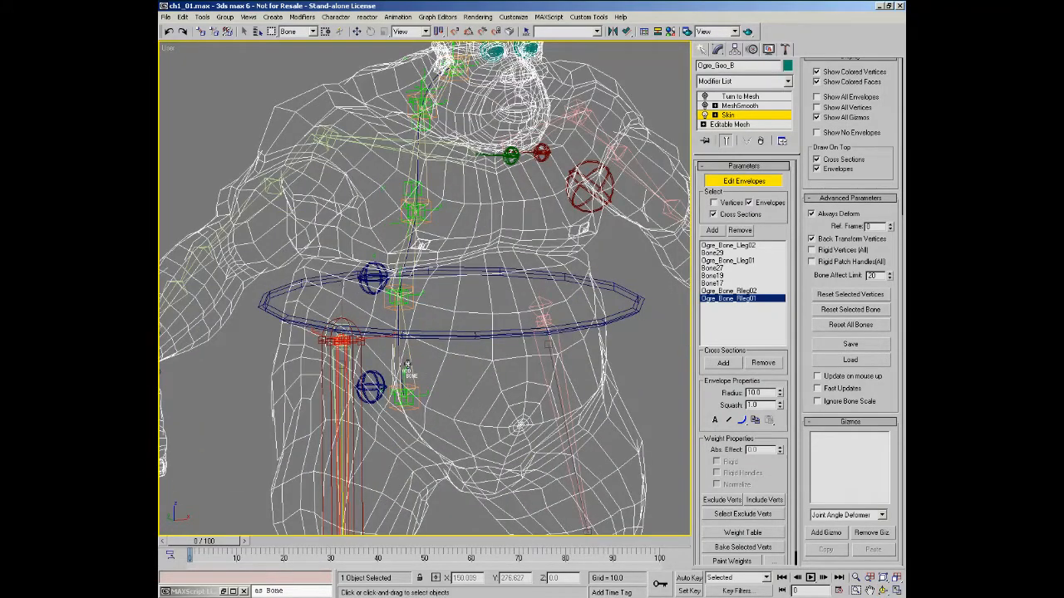
{"action": "left_click", "coordinate": [407, 365]}
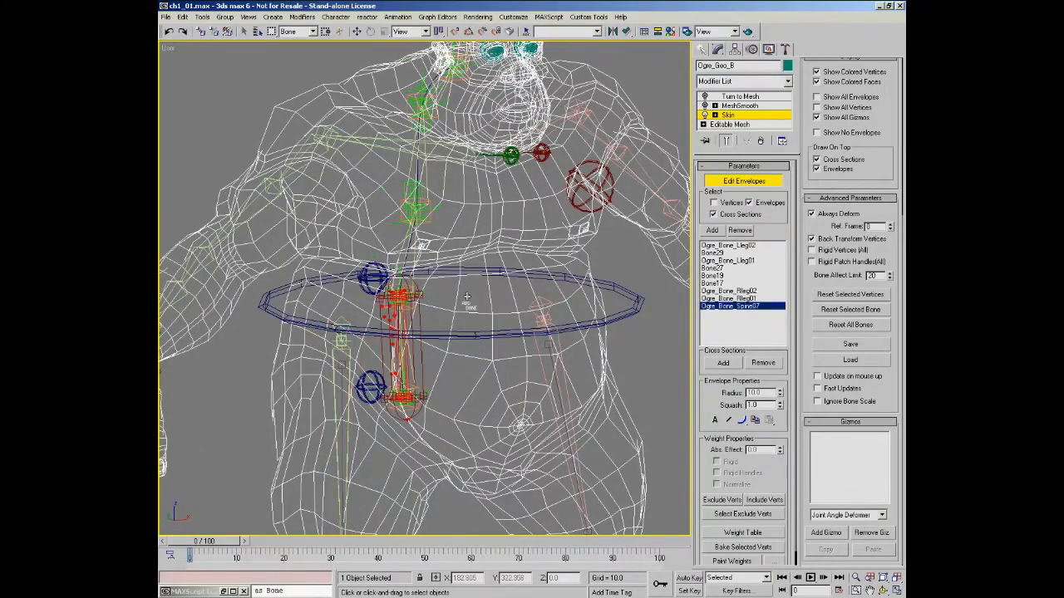
{"action": "left_click", "coordinate": [408, 256]}
{"action": "left_click", "coordinate": [418, 168]}
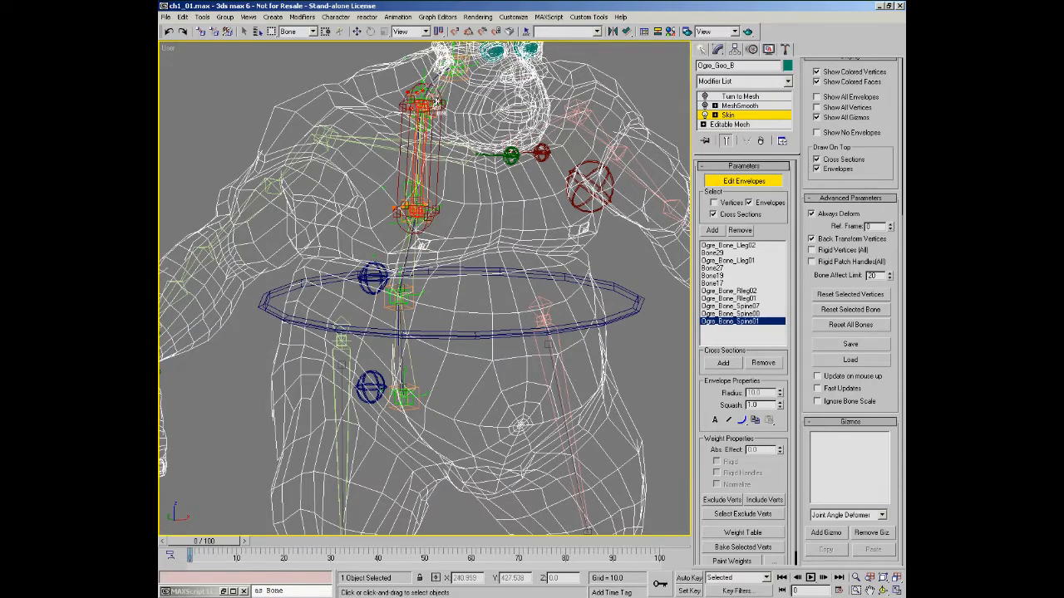
{"action": "left_click", "coordinate": [438, 85]}
Add the neck bone Ogre_Bone_Spine04 and the head bone Ogre_Bone_Spine05 to the Skin modifier by picking them in the viewport.
{"action": "middle_click_drag", "start_coordinate": [437, 89], "coordinate": [389, 259]}
{"action": "key", "text": "ctrl+r"}
{"action": "left_click_drag", "start_coordinate": [389, 260], "coordinate": [456, 125]}
{"action": "key", "text": "alt+z"}
{"action": "left_click_drag", "start_coordinate": [391, 267], "coordinate": [457, 237]}
{"action": "key", "text": "ctrl+r"}
{"action": "right_click", "coordinate": [459, 233]}
{"action": "left_click", "coordinate": [457, 230]}
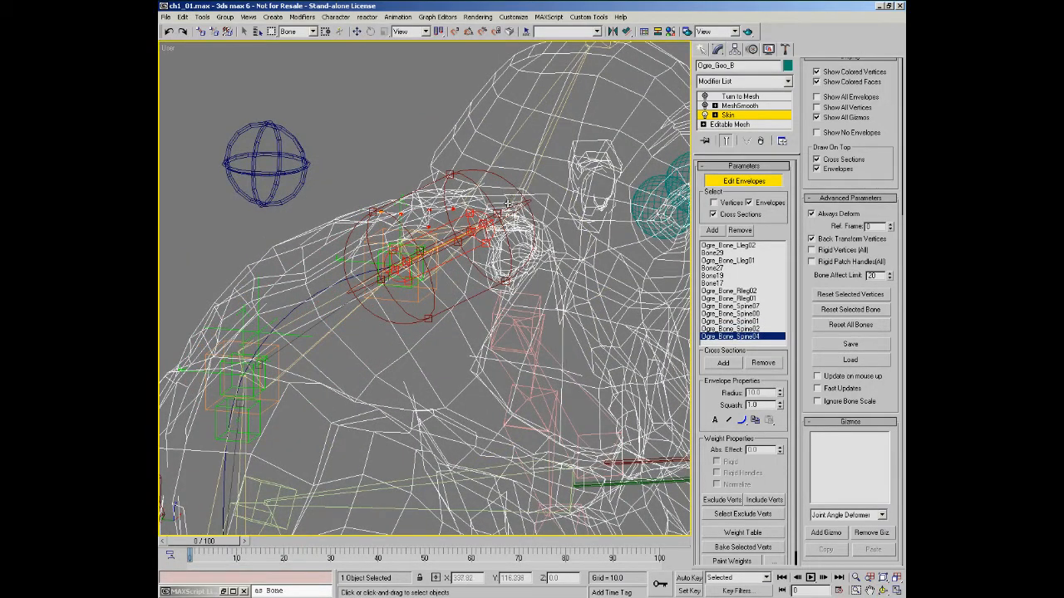
{"action": "left_click", "coordinate": [490, 223]}
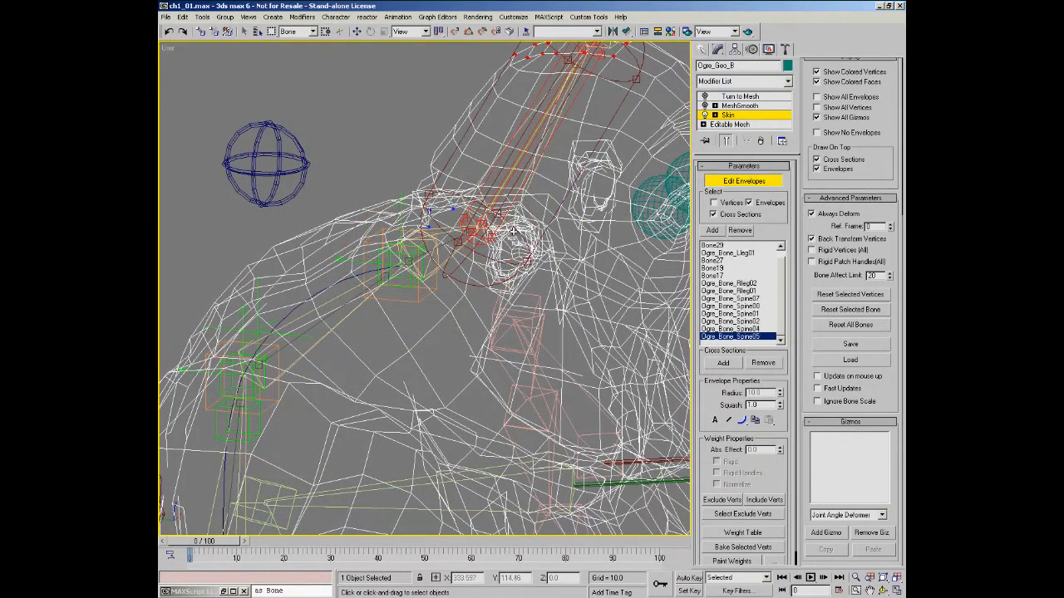
Add the right collarbone Ogre_Bone_Rarm00 and the right shoulder bone Ogre_Bone_Rarm30 to the Skin modifier.
{"action": "middle_click_drag", "start_coordinate": [511, 257], "coordinate": [514, 162], "text": "alt"}
{"action": "scroll", "coordinate": [471, 240], "scroll_direction": "down", "scroll_amount": 5}
{"action": "middle_click_drag", "start_coordinate": [475, 305], "coordinate": [408, 295], "text": "alt"}
{"action": "left_click", "coordinate": [449, 191]}
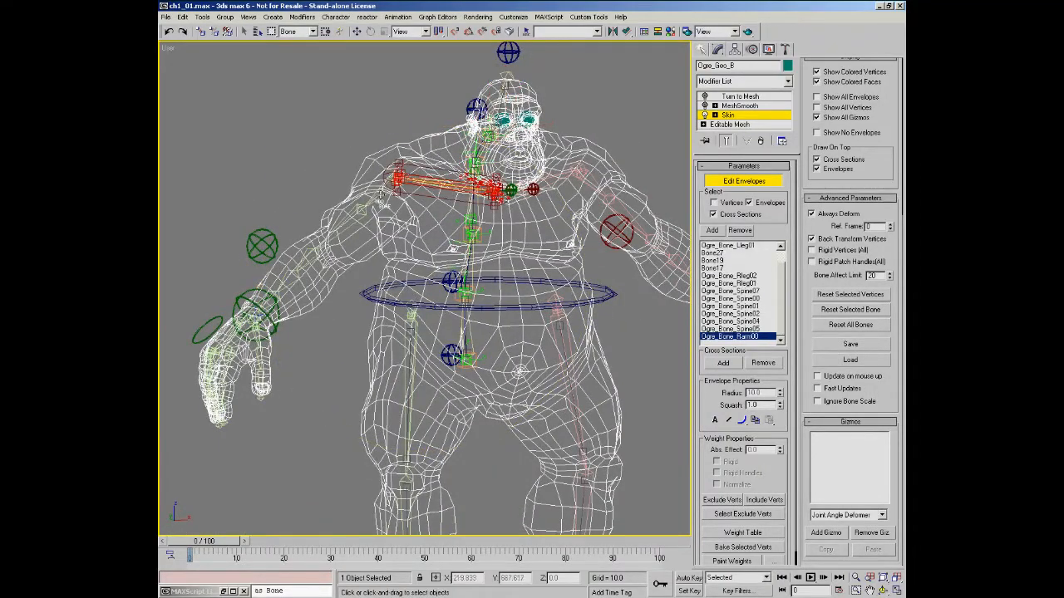
{"action": "left_click", "coordinate": [379, 200]}
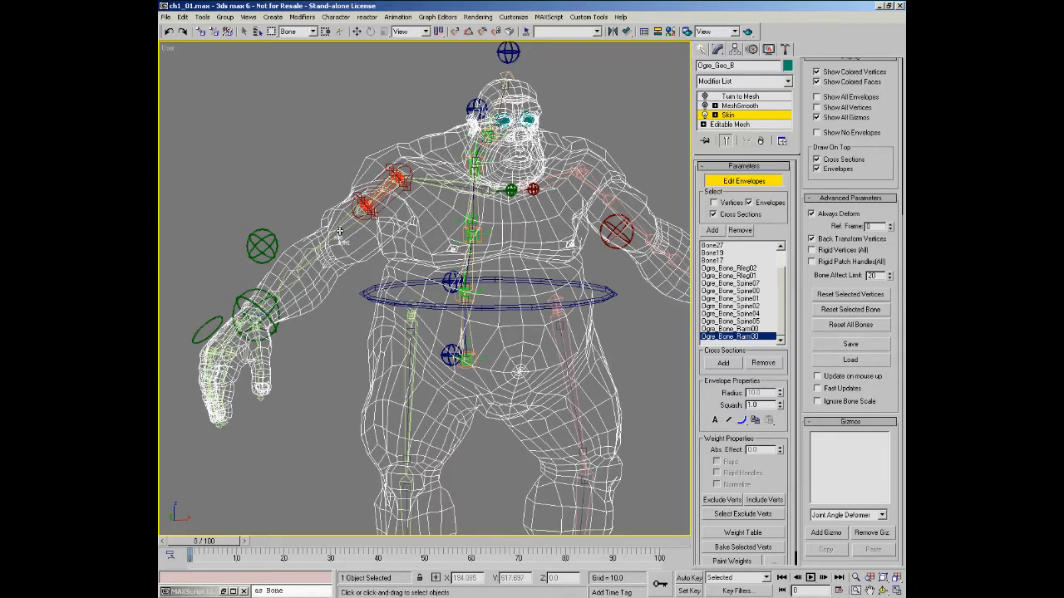
Add the right upper-arm bone Ogre_Bone_Rarm01 to the Skin modifier by picking it between the shoulder and the elbow.
{"action": "scroll", "coordinate": [333, 237], "scroll_direction": "up", "scroll_amount": 2}
{"action": "left_click", "coordinate": [378, 209]}
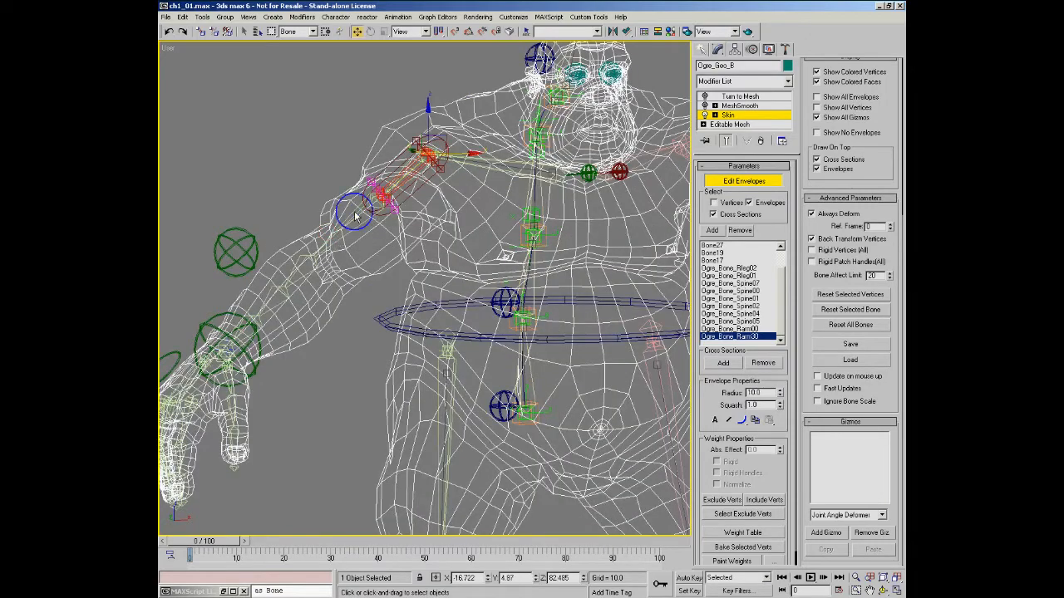
{"action": "right_click", "coordinate": [363, 221]}
{"action": "left_click", "coordinate": [372, 225]}
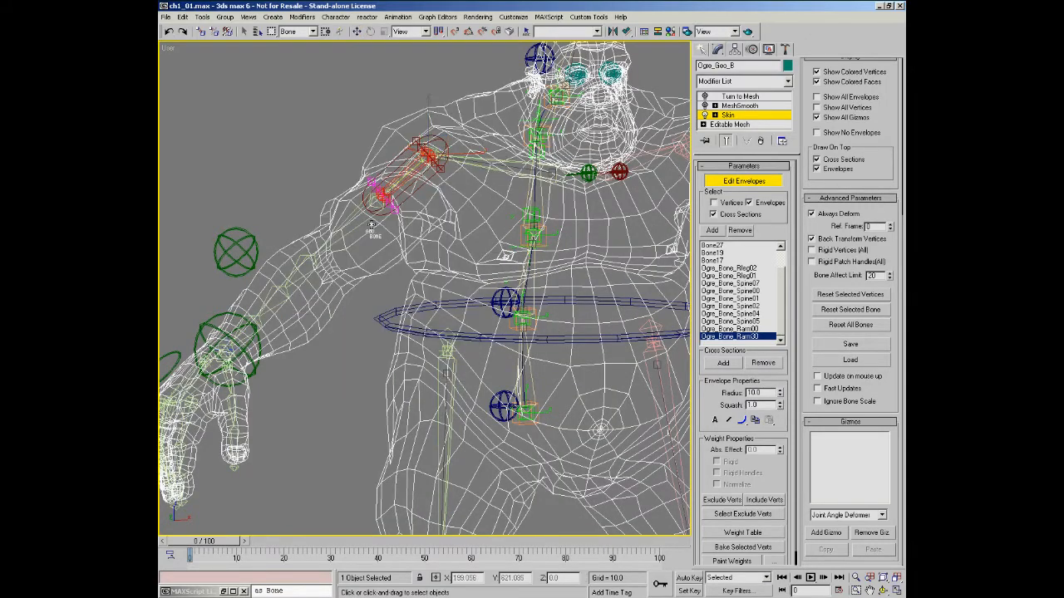
{"action": "left_click", "coordinate": [368, 215]}
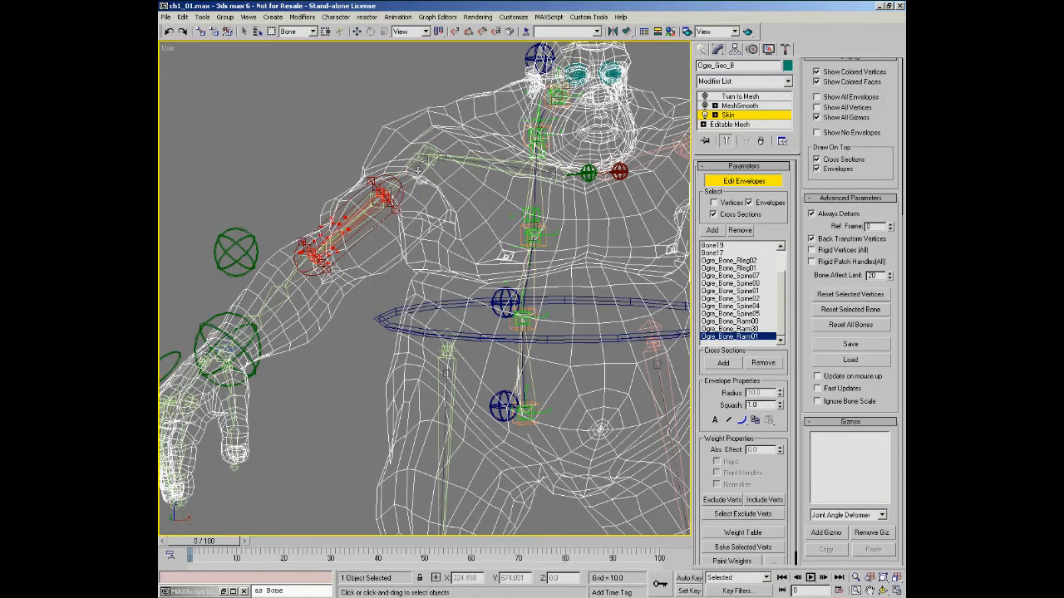
Add the right forearm bones Ogre_Bone_Rarm02, Rarm29 and Rarm27 to the Skin modifier, from the elbow toward the wrist.
{"action": "left_click", "coordinate": [281, 297]}
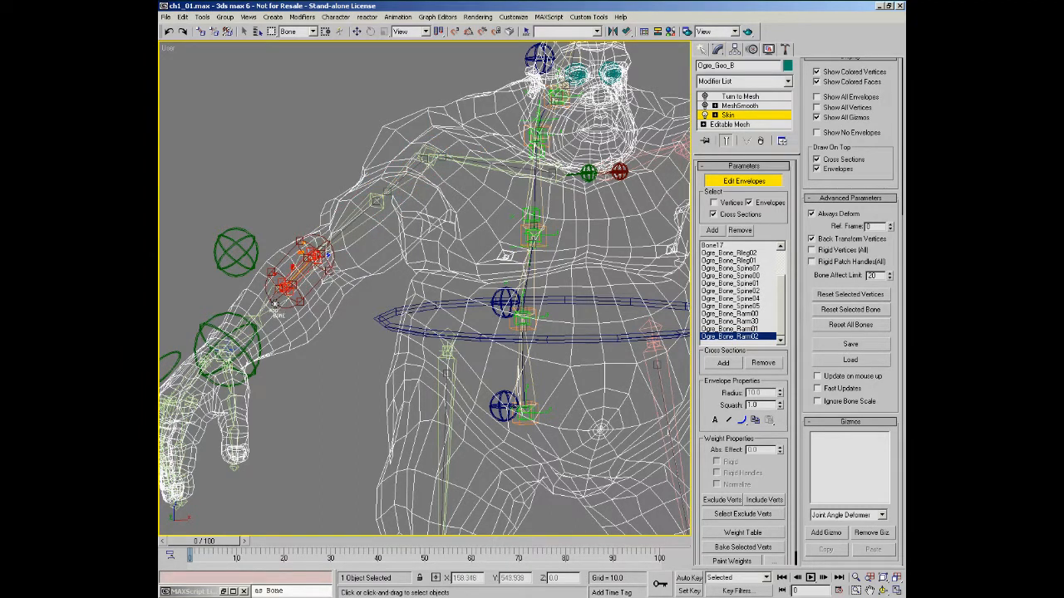
{"action": "left_click", "coordinate": [274, 305]}
{"action": "left_click", "coordinate": [252, 326]}
Add the three right thumb bones Ogre_Bone_Rarm06, Rarm07 and Rarm08 to the Skin modifier.
{"action": "middle_click_drag", "start_coordinate": [295, 346], "coordinate": [430, 236]}
{"action": "middle_click_drag", "start_coordinate": [430, 236], "coordinate": [432, 296], "text": "alt"}
{"action": "scroll", "coordinate": [394, 299], "scroll_direction": "up", "scroll_amount": 3}
{"action": "left_click", "coordinate": [393, 299]}
{"action": "left_click", "coordinate": [407, 344]}
{"action": "left_click", "coordinate": [411, 389]}
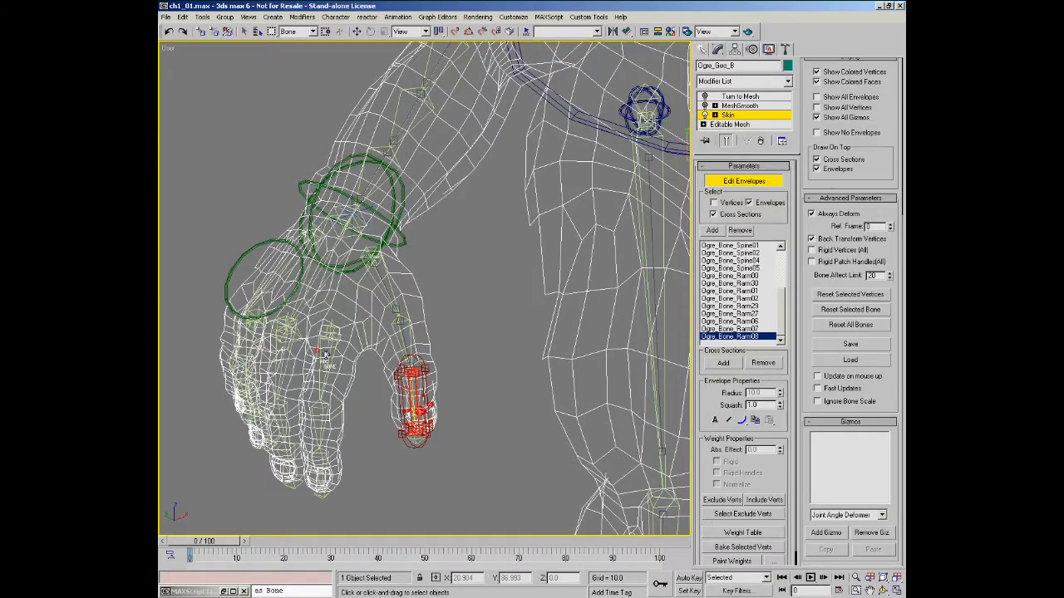